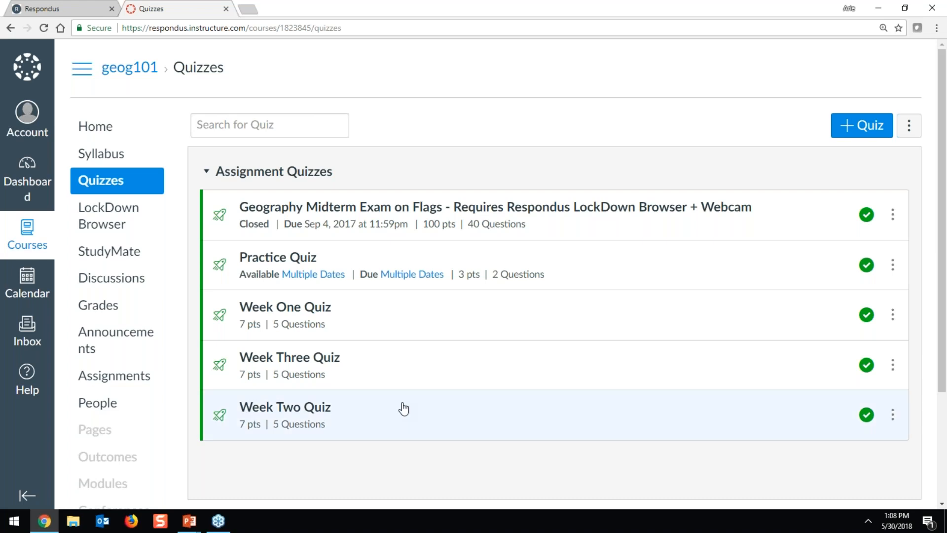
# Open the geog101 course's About LockDown Browser page and scroll through its welcome introduction
pyautogui.click(117, 228)
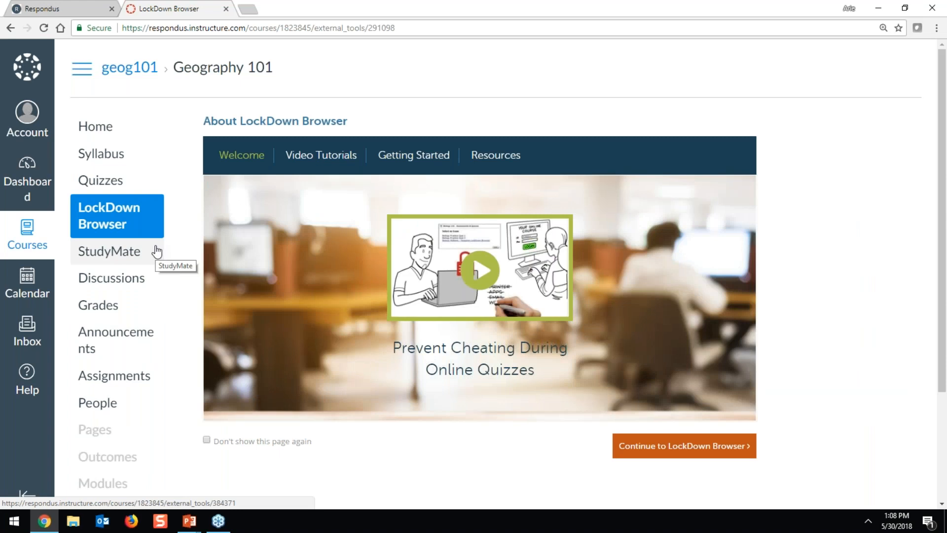
pyautogui.scroll(-3, 173, 245)
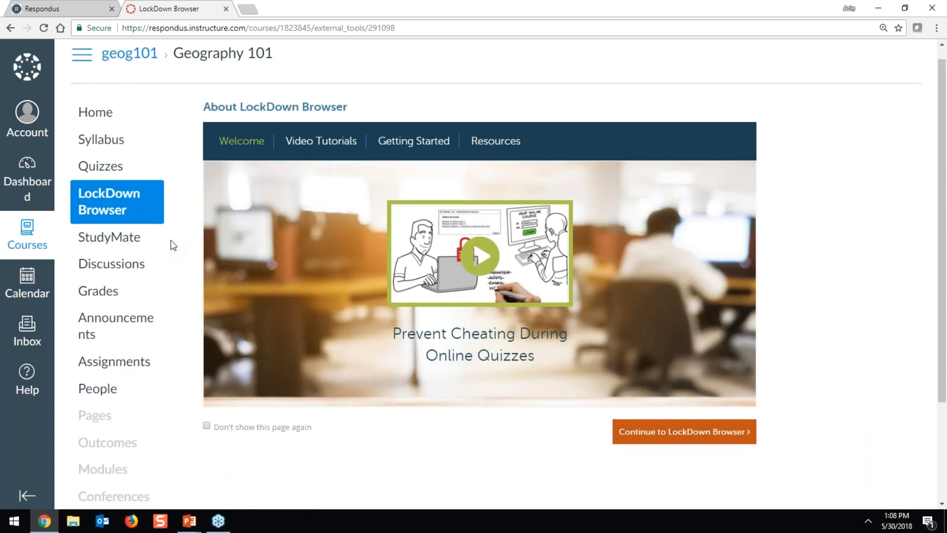
pyautogui.scroll(3, 173, 245)
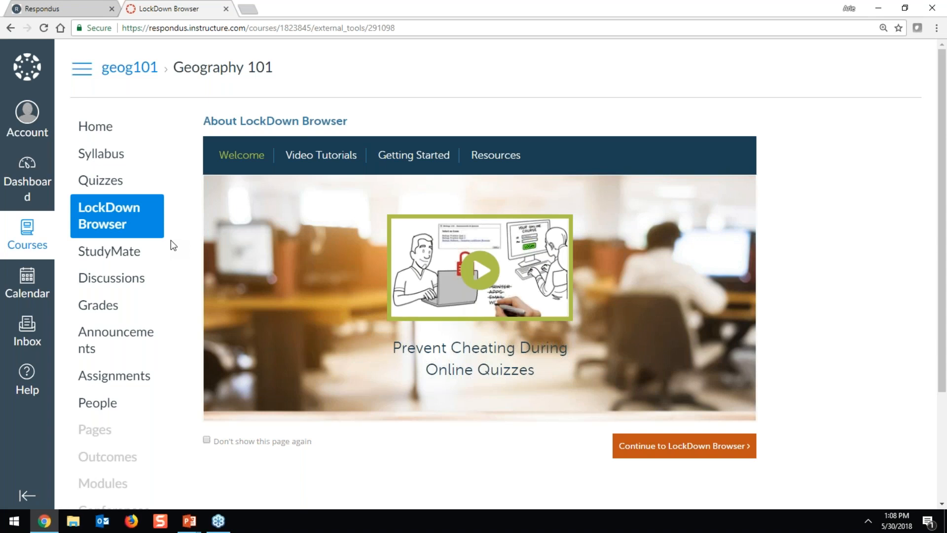
# Browse the Video Tutorials and Getting Started tabs, visit the quiz dashboard, then return to About LockDown Browser
pyautogui.click(310, 159)
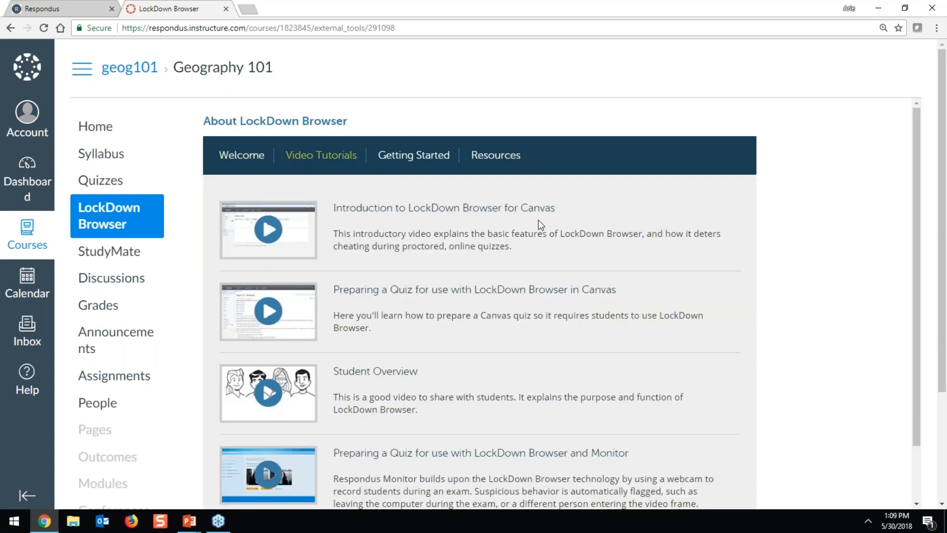
pyautogui.click(436, 165)
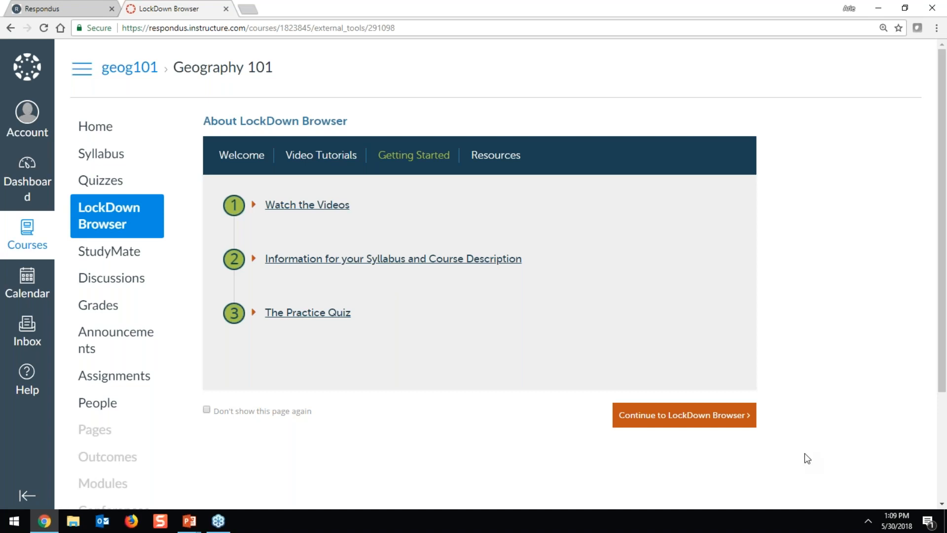
pyautogui.click(698, 419)
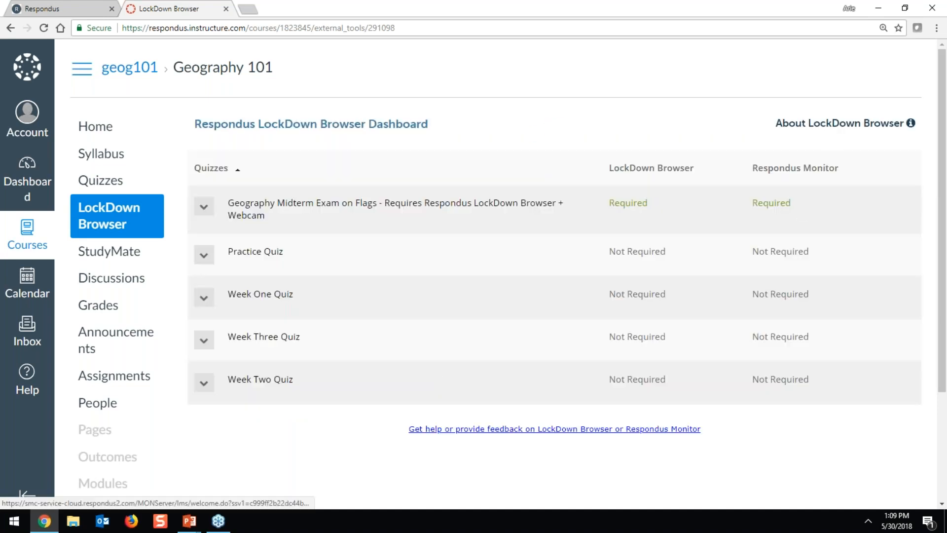
pyautogui.click(847, 128)
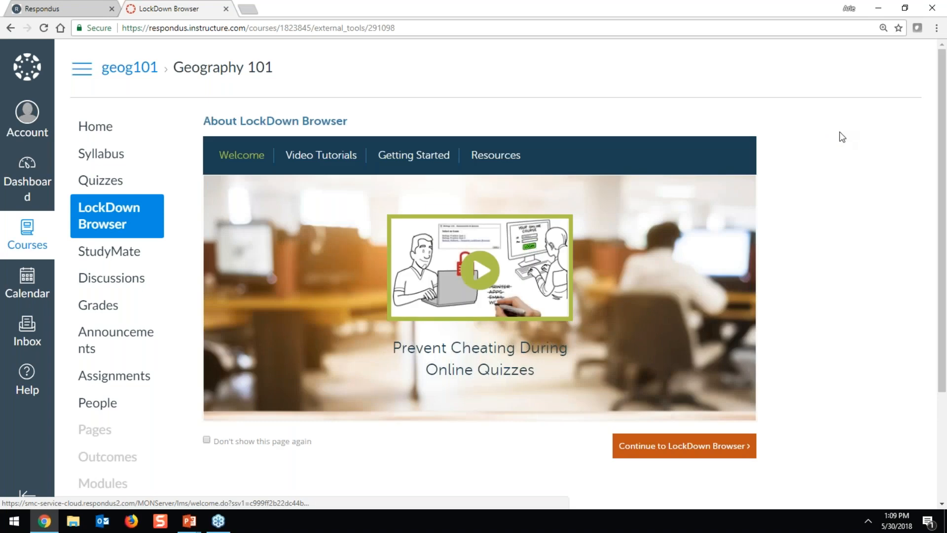
# Tick Don't show this page again and continue to the geog101 quiz dashboard
pyautogui.click(296, 445)
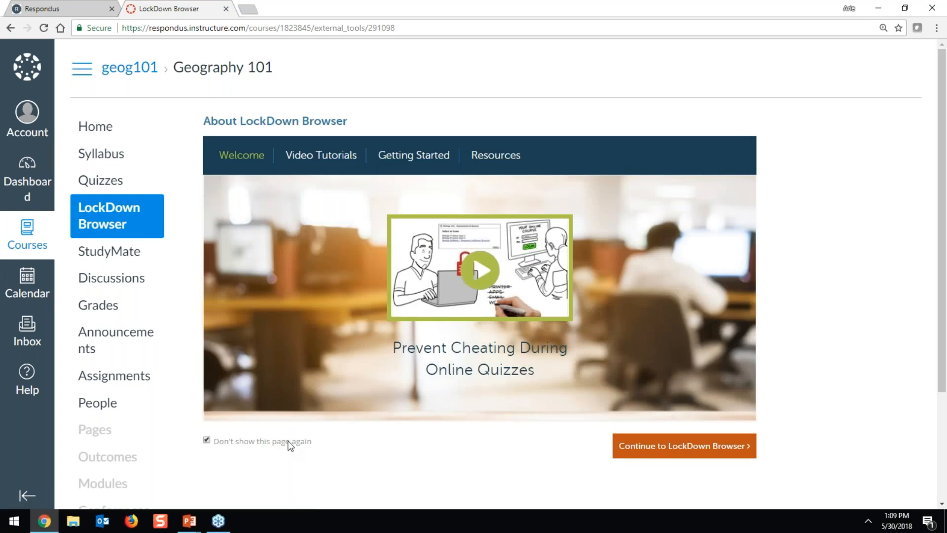
pyautogui.click(644, 448)
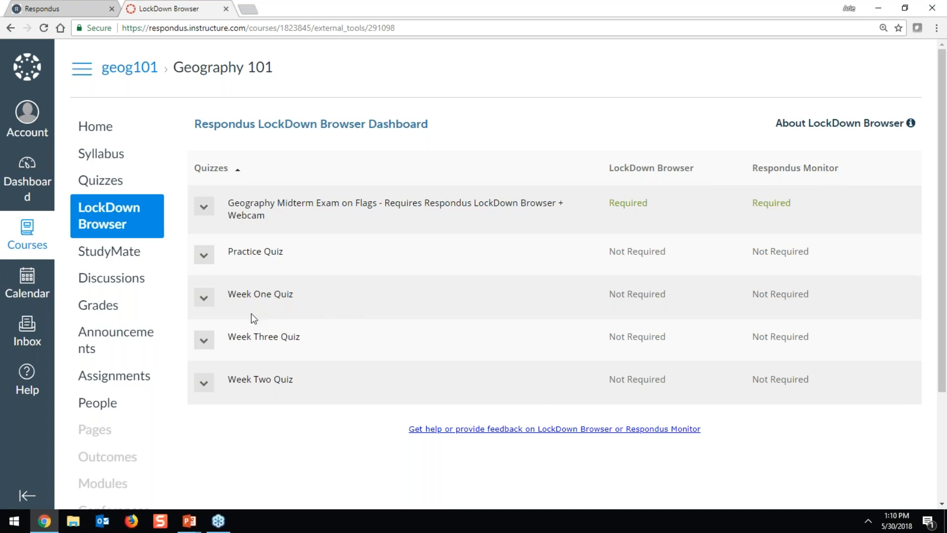
# Open Modify Settings for Week One Quiz and select Require Respondus LockDown Browser for this exam
pyautogui.click(204, 298)
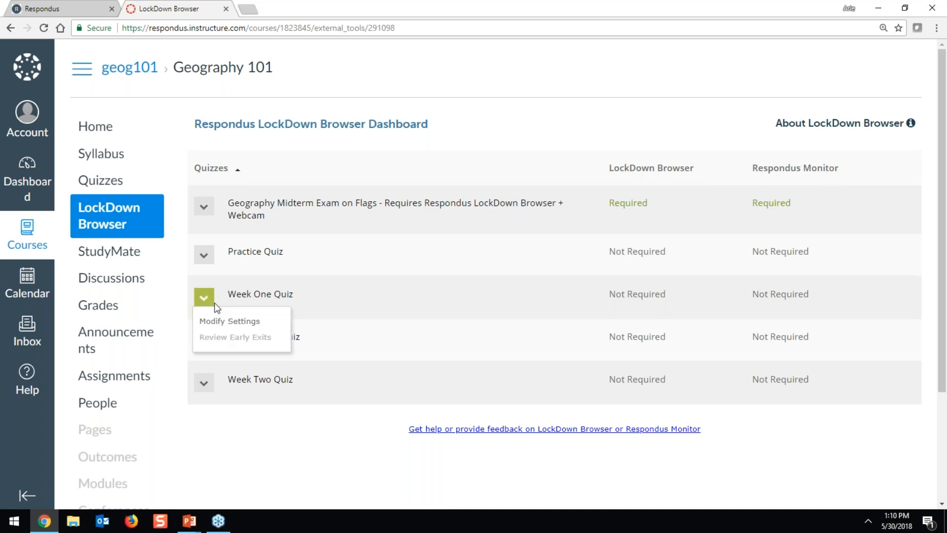
pyautogui.click(211, 325)
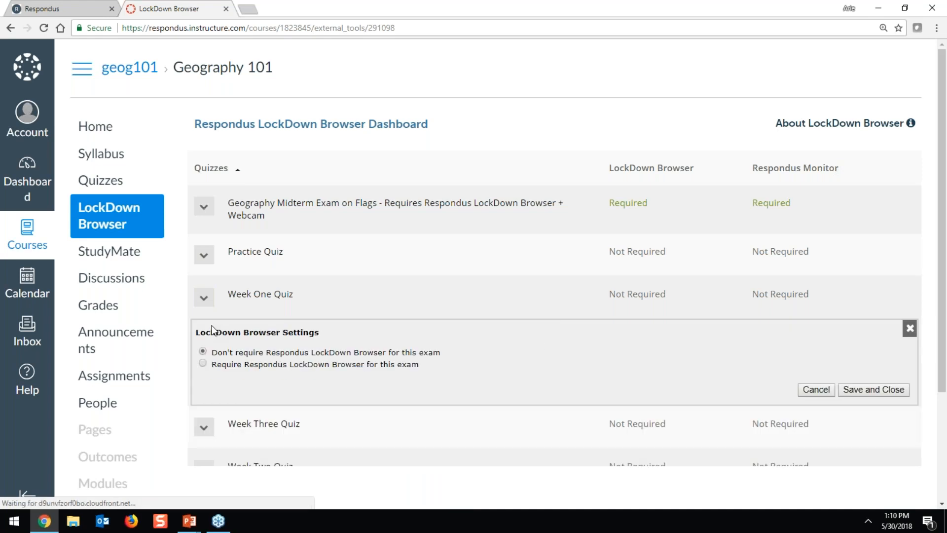
pyautogui.scroll(-1, 230, 325)
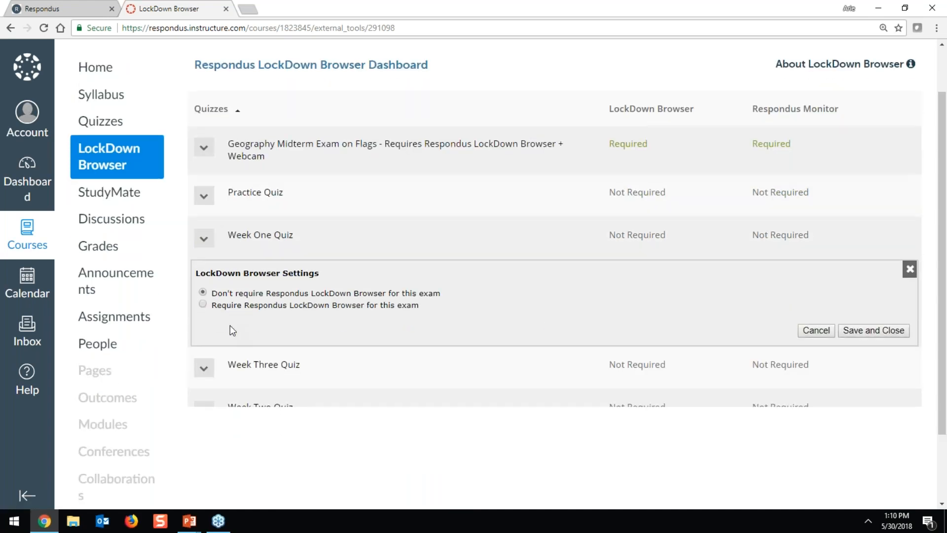
pyautogui.click(232, 304)
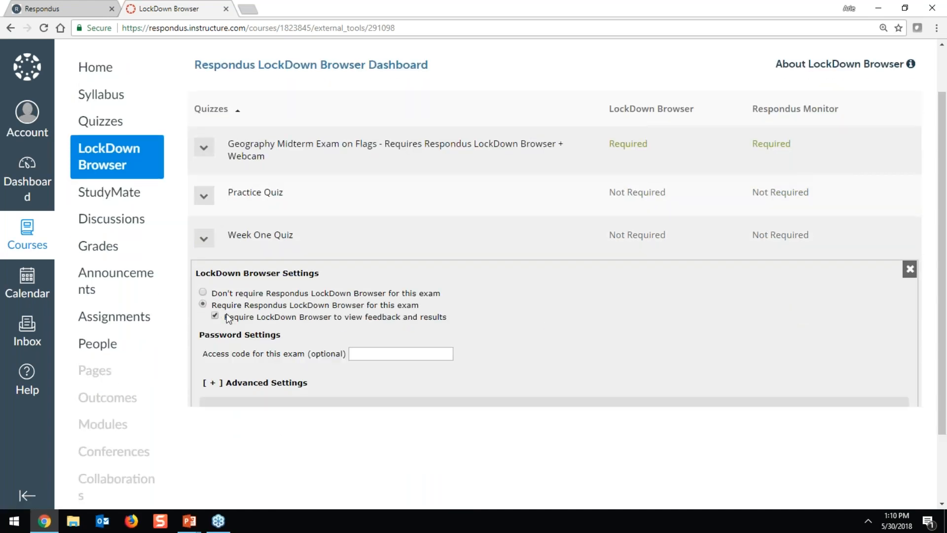
pyautogui.scroll(-1, 432, 323)
pyautogui.click(412, 296)
pyautogui.press('Tab')
pyautogui.scroll(-4, 529, 296)
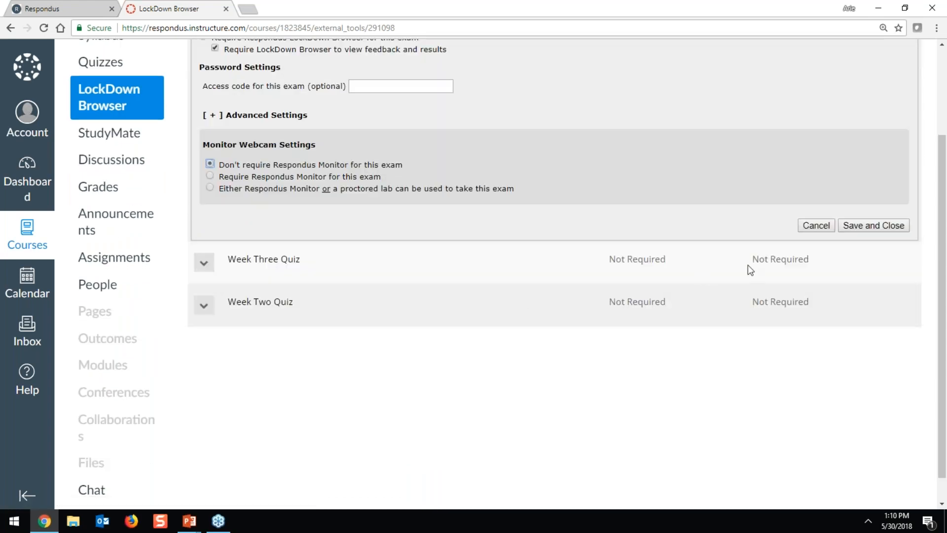
pyautogui.scroll(2, 824, 261)
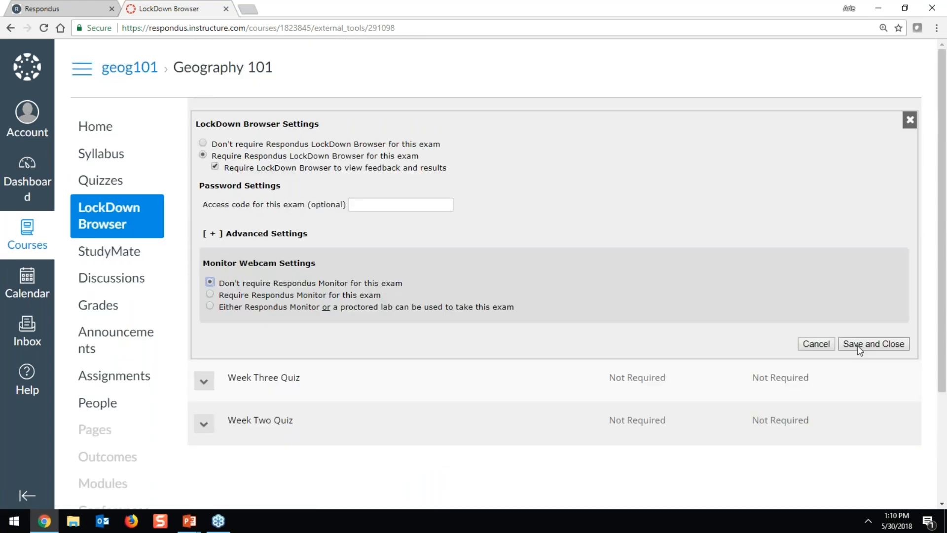
pyautogui.click(584, 195)
# Expand Advanced Settings and uncheck Enable Calculator on the toolbar
pyautogui.click(299, 236)
pyautogui.click(298, 256)
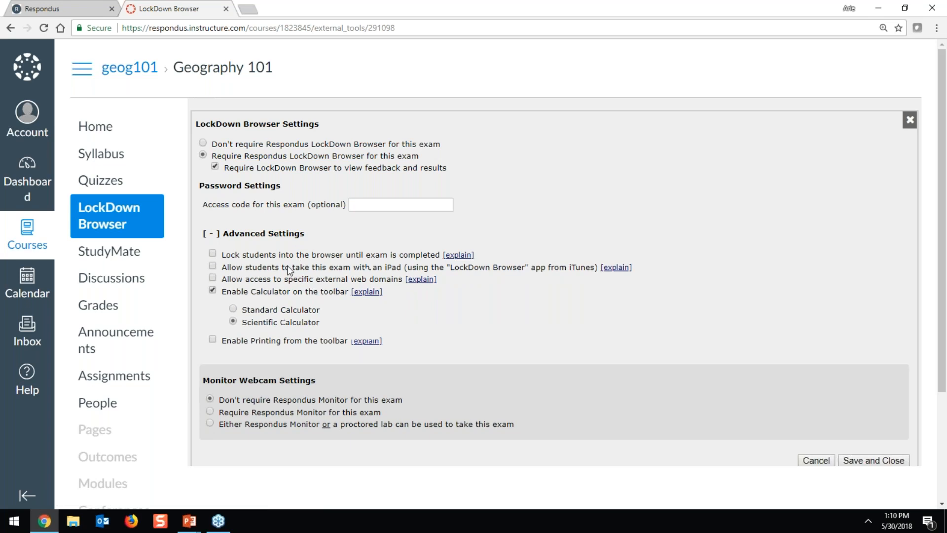
pyautogui.moveTo(264, 291); pyautogui.dragTo(271, 291)
pyautogui.click(212, 290)
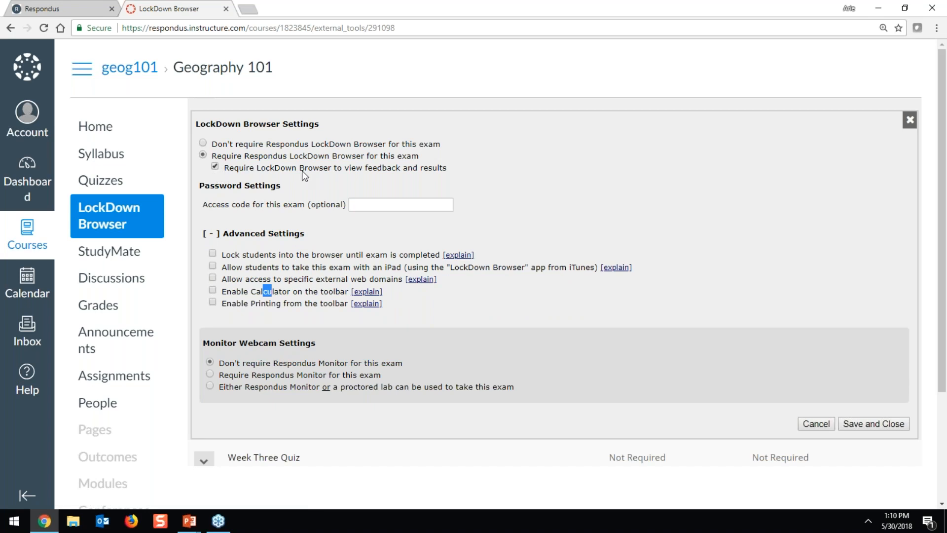
pyautogui.click(361, 174)
pyautogui.click(360, 205)
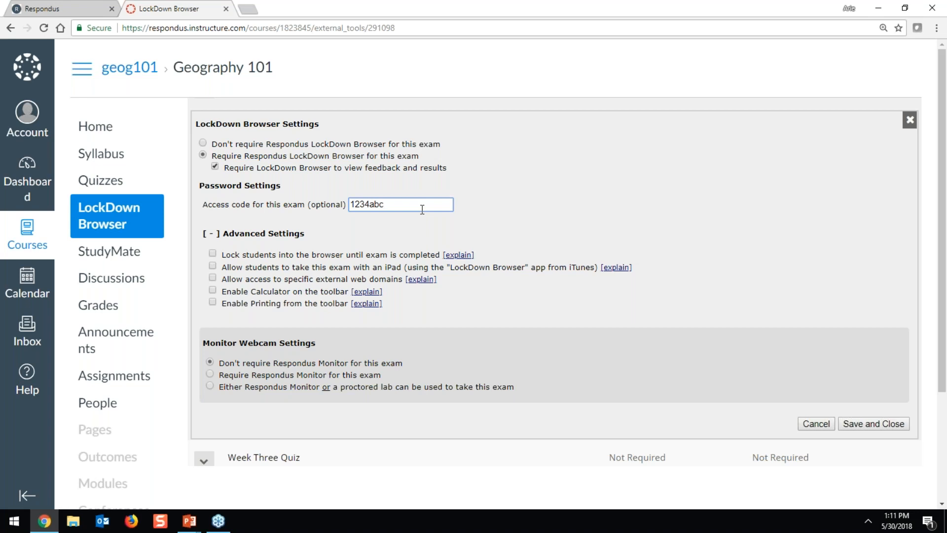
# Enter an exam access code, then delete it so the access code field is left blank
pyautogui.doubleClick(325, 205)
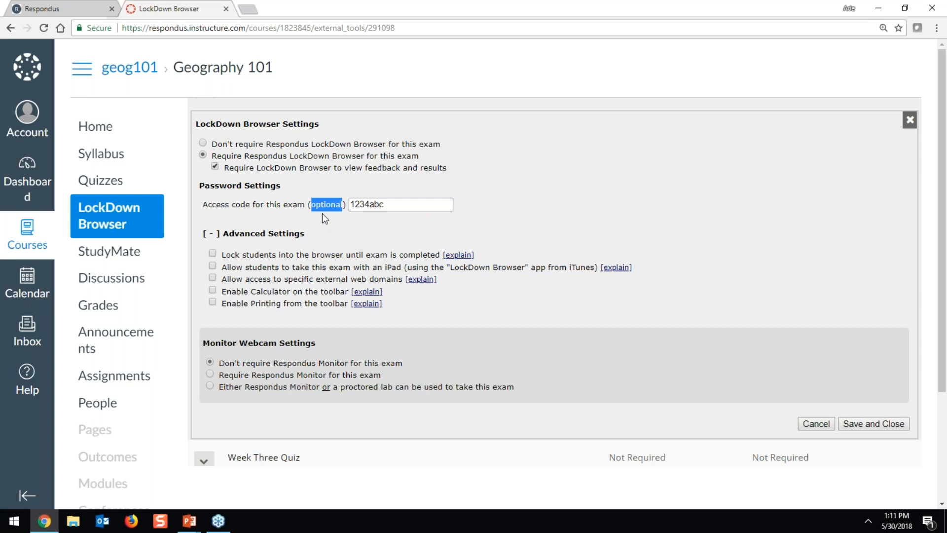
pyautogui.press('Tab')
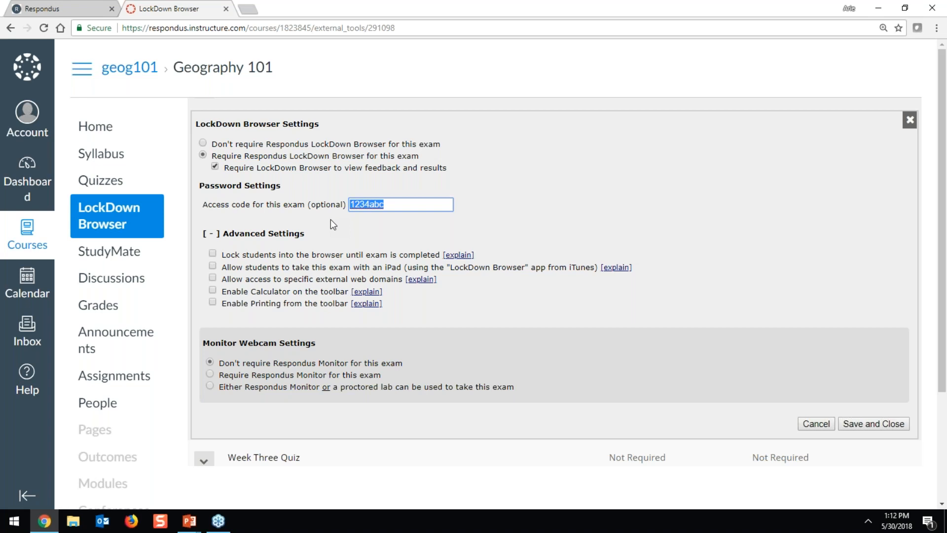
pyautogui.press('BackSpace')
pyautogui.click(330, 219)
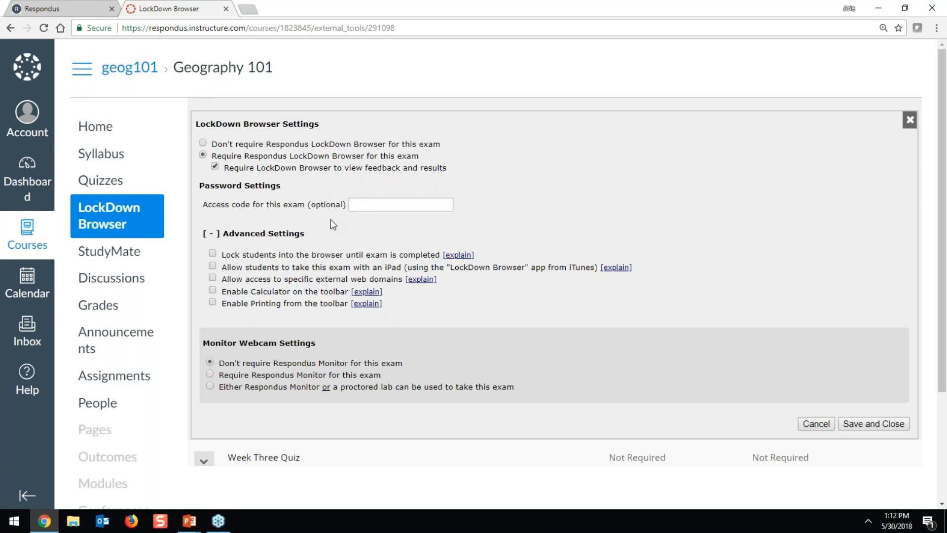
# Re-expand Advanced Settings and enable the toolbar calculator with Scientific Calculator selected
pyautogui.click(208, 234)
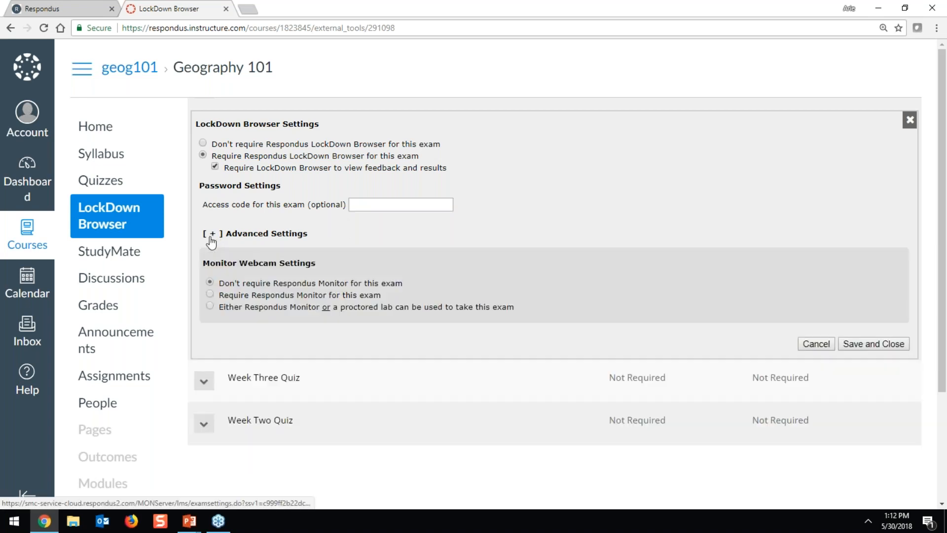
pyautogui.click(209, 234)
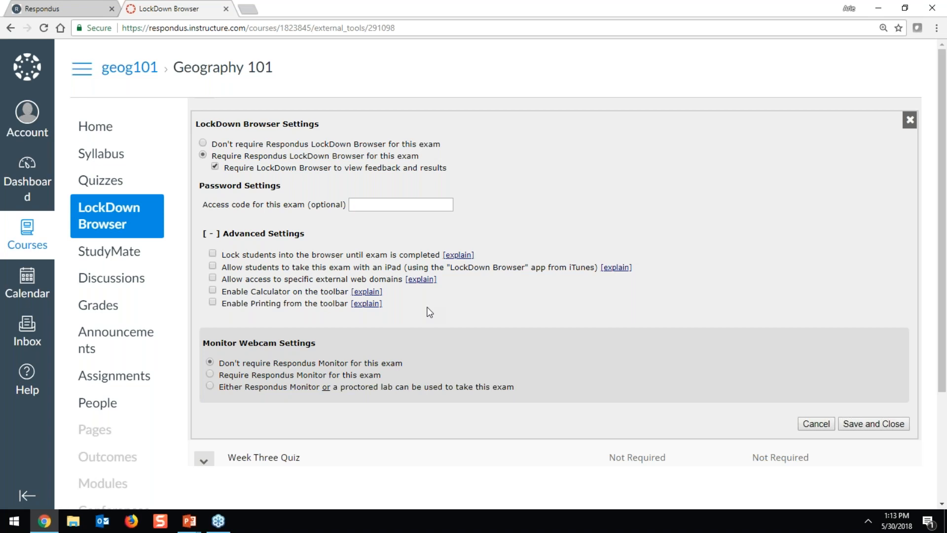
pyautogui.click(328, 292)
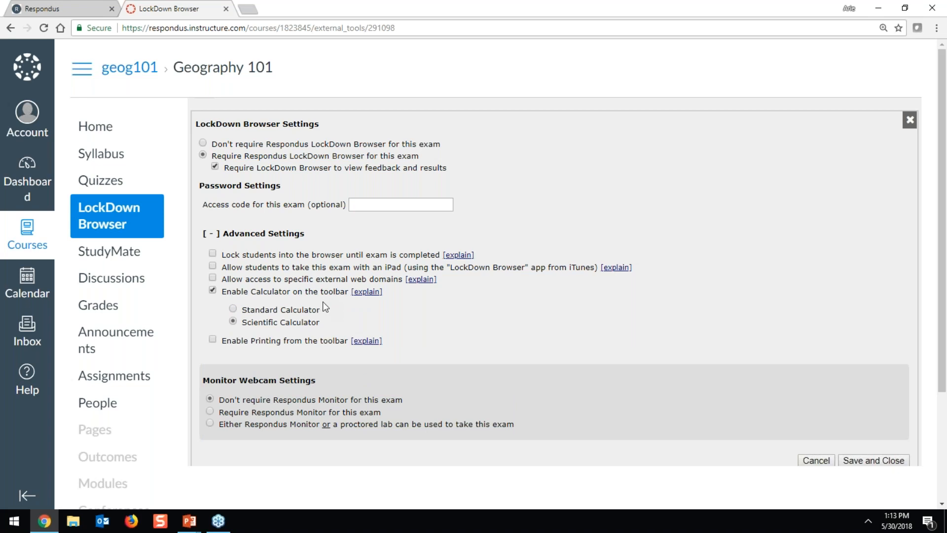
pyautogui.click(316, 310)
# Tick Allow access to specific external web domains and enter natgeo.org as the first domain
pyautogui.click(215, 278)
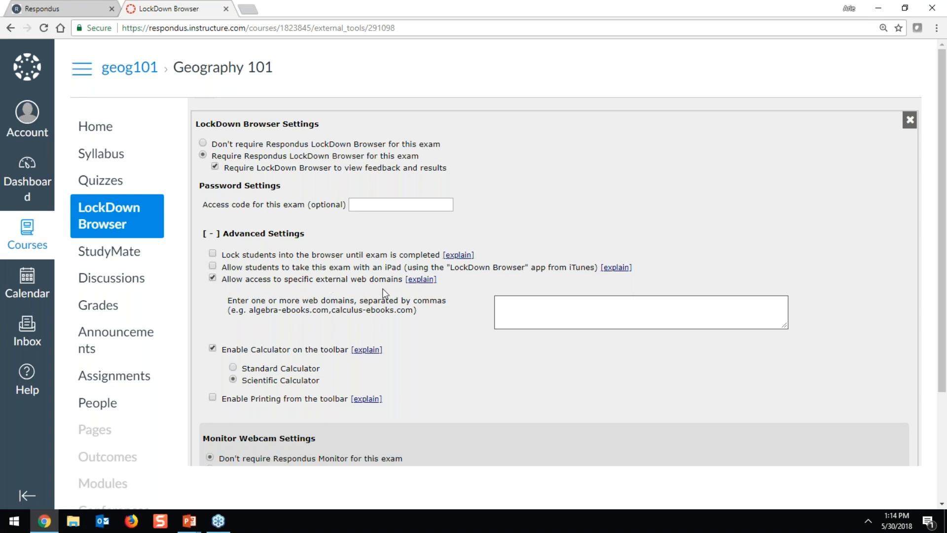
pyautogui.moveTo(417, 285)
pyautogui.click(549, 304)
pyautogui.write('natgeo.org')
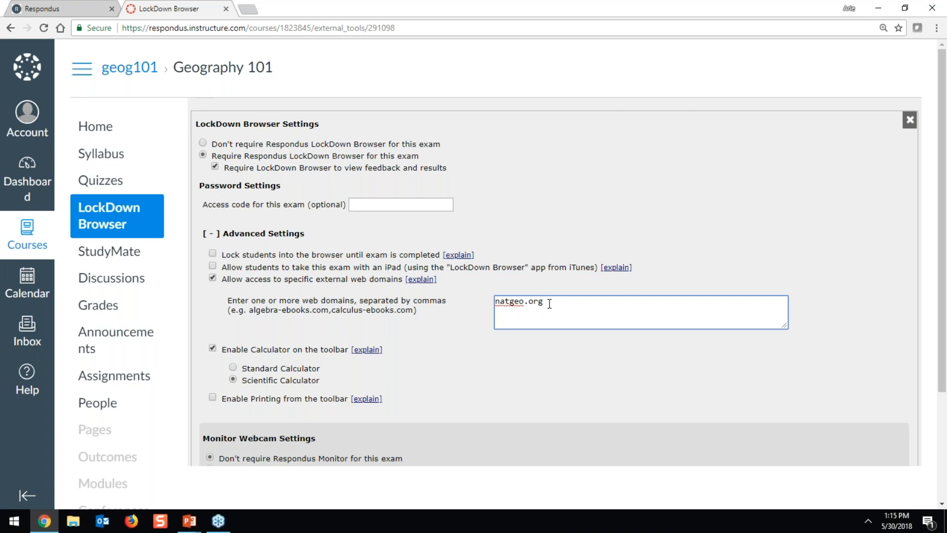
pyautogui.moveTo(545, 302); pyautogui.dragTo(474, 315)
# Add pearson.com to the allowed domains list after natgeo.org
pyautogui.click(575, 302)
pyautogui.write(', pearson.com')
# Tick Allow students to take this exam with an iPad under Advanced Settings
pyautogui.click(239, 269)
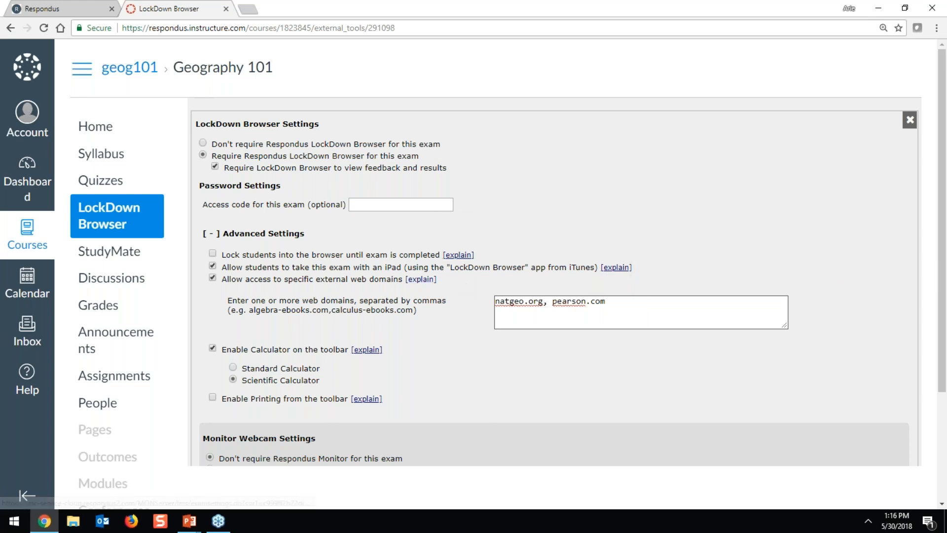
pyautogui.moveTo(378, 356)
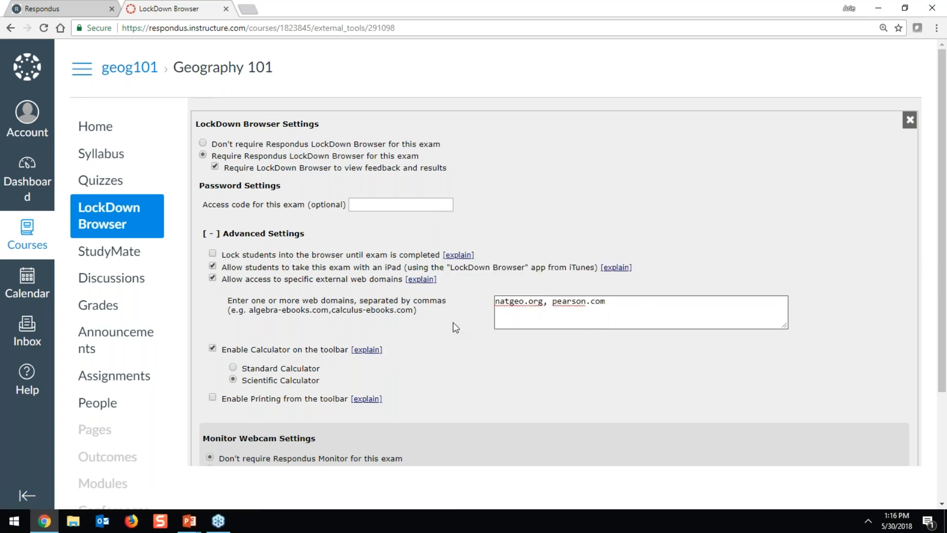
# Open the iPad exam help article and its student instructions, then return to the LockDown Browser settings tab
pyautogui.click(608, 270)
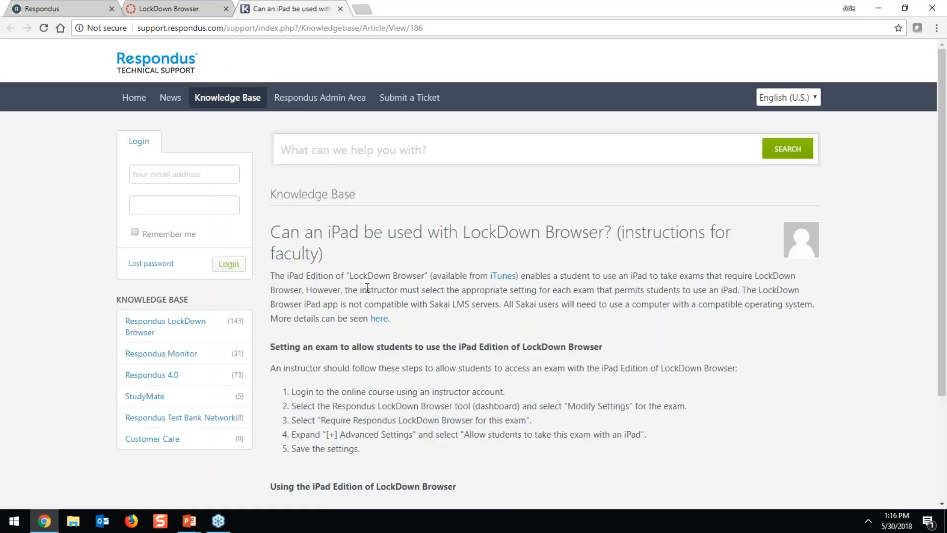
pyautogui.scroll(-3, 367, 287)
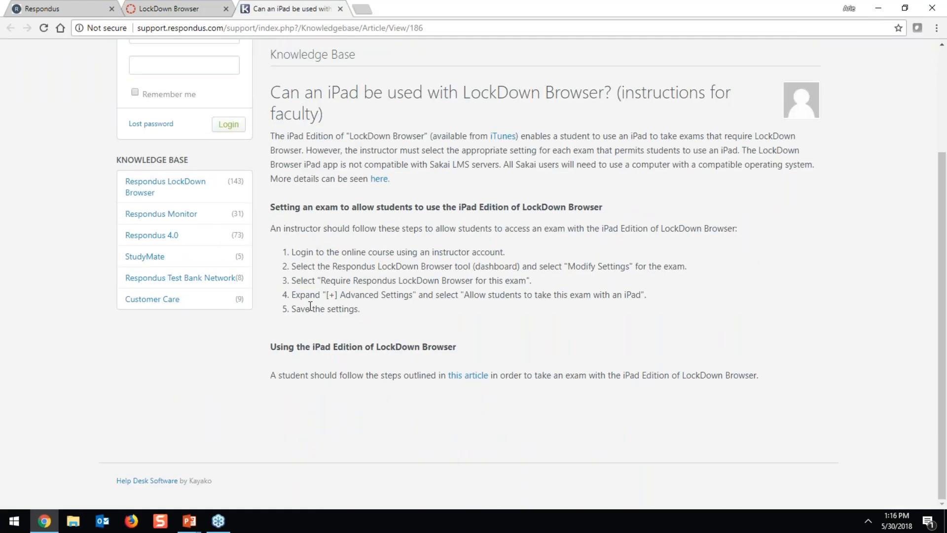
pyautogui.click(464, 377)
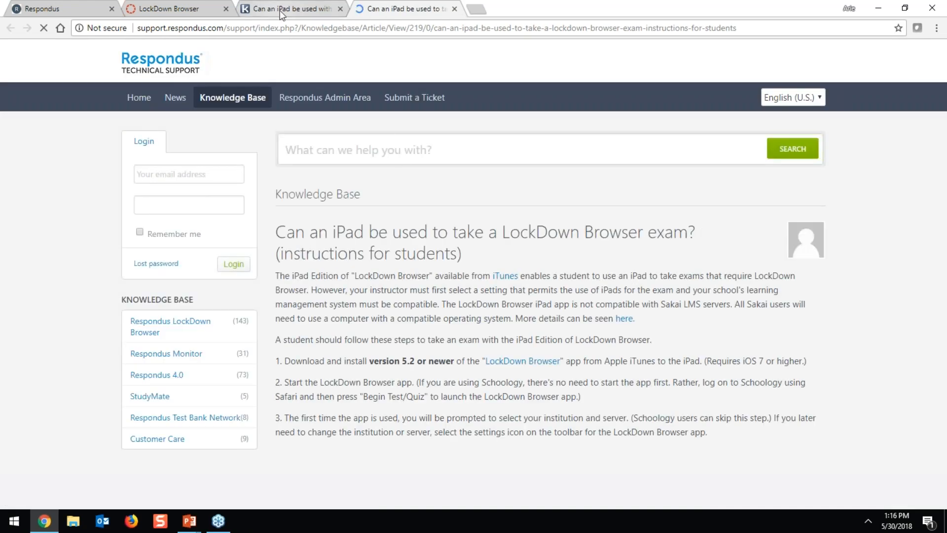
pyautogui.click(179, 9)
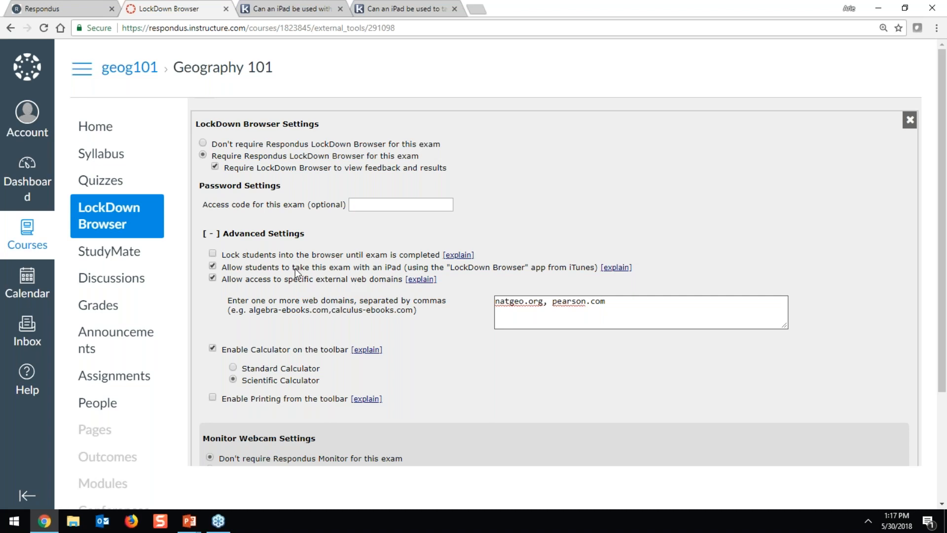
# Toggle 'Require Respondus LockDown Browser' on and back off, then allow the exam on iPad
pyautogui.click(212, 254)
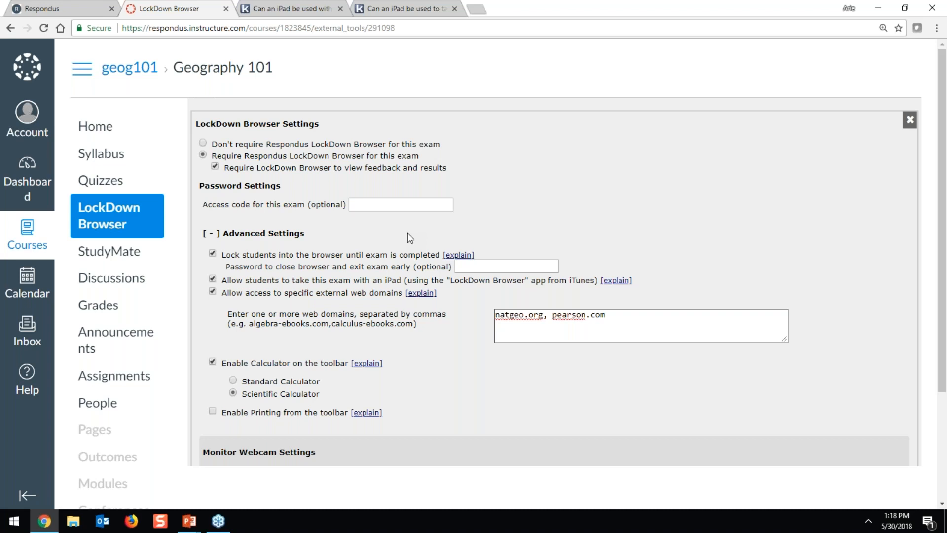
pyautogui.click(213, 254)
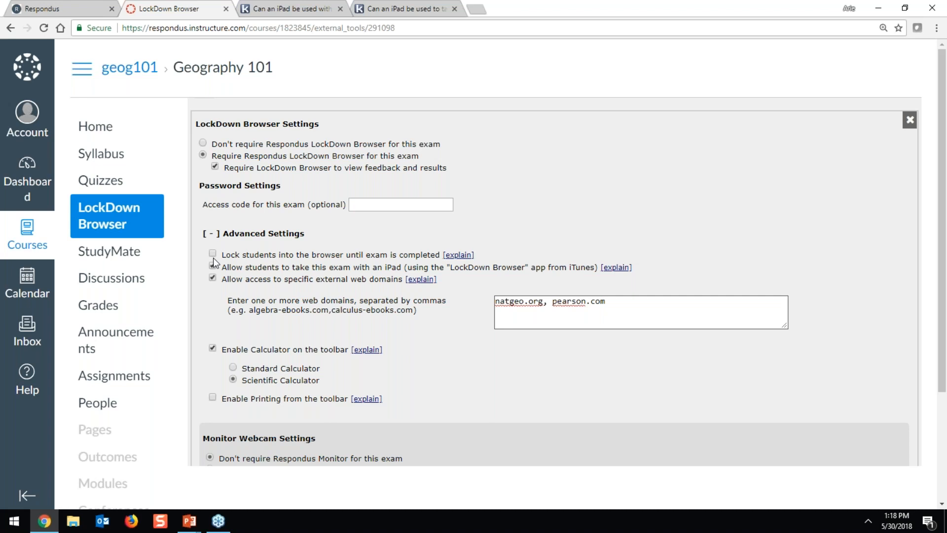
pyautogui.click(213, 263)
# Reopen Week One Quiz's LockDown Browser settings and expand its advanced settings
pyautogui.click(910, 123)
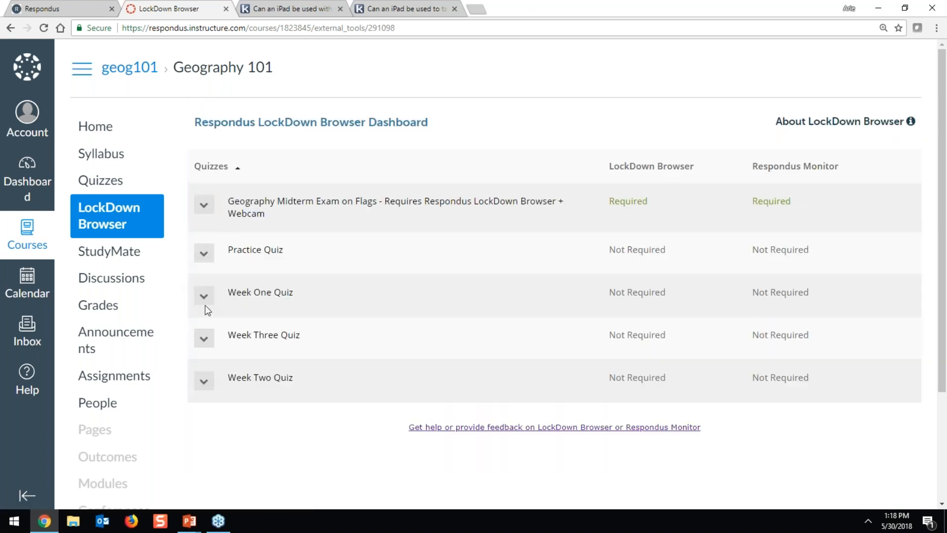
pyautogui.click(204, 296)
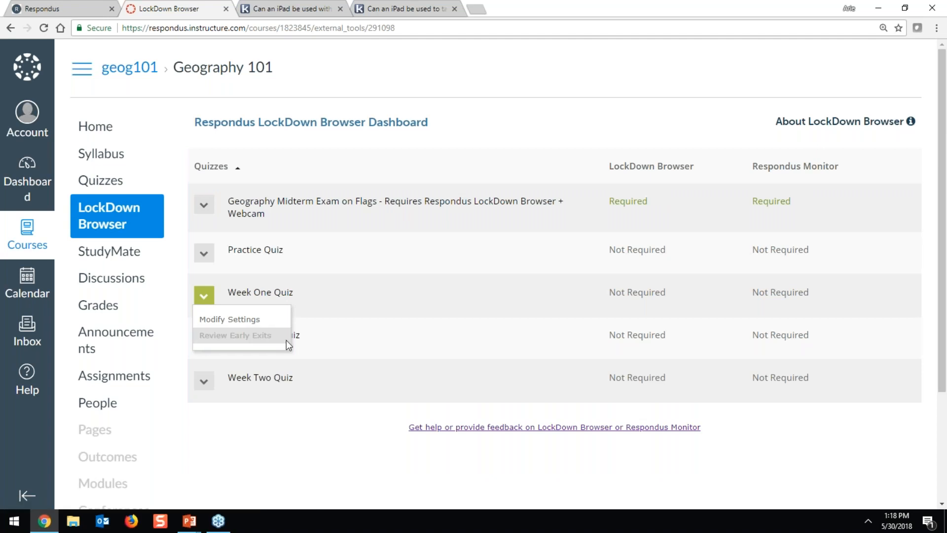
pyautogui.click(203, 320)
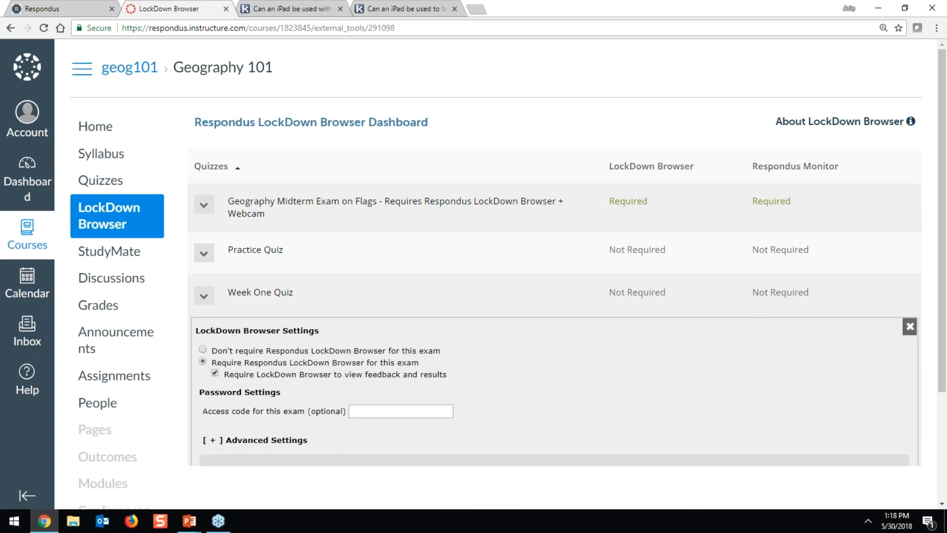
pyautogui.scroll(-1, 203, 321)
pyautogui.scroll(-1, 296, 321)
pyautogui.click(296, 322)
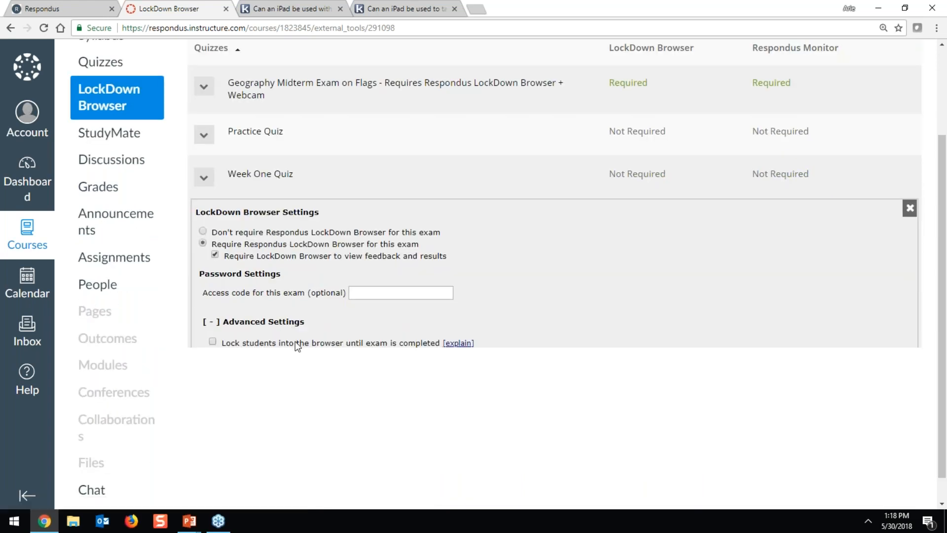
pyautogui.scroll(-4, 462, 321)
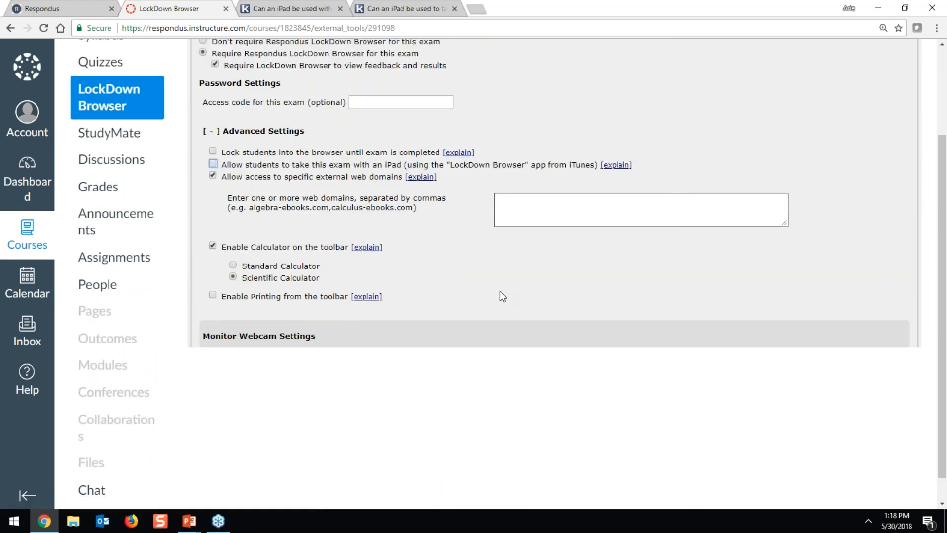
pyautogui.scroll(1, 499, 291)
# Lock students in until exam completion and enter an early-exit password
pyautogui.click(316, 216)
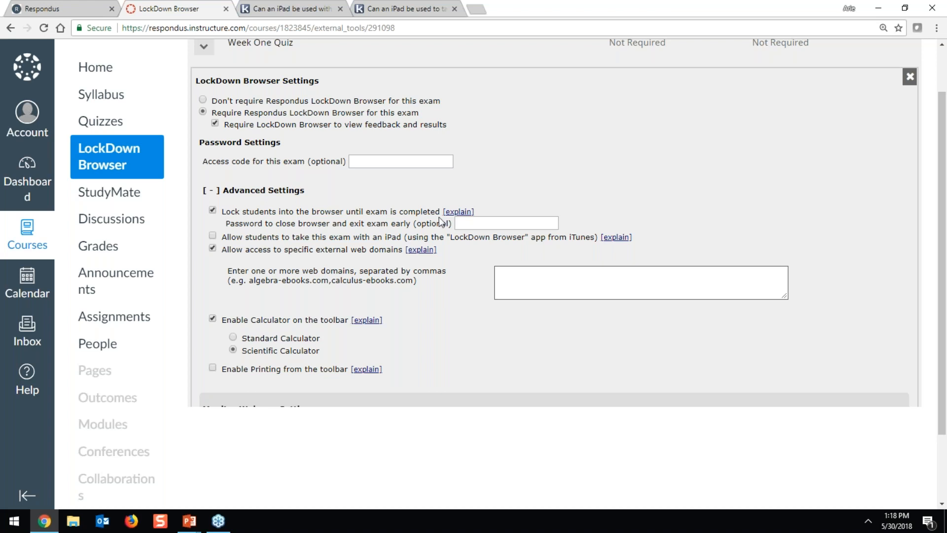
pyautogui.moveTo(458, 217)
pyautogui.click(473, 224)
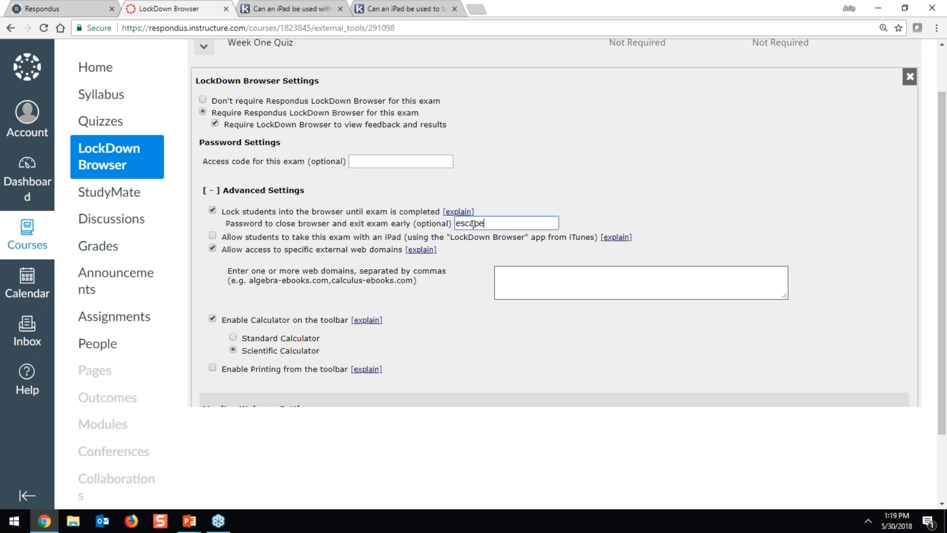
pyautogui.click(504, 213)
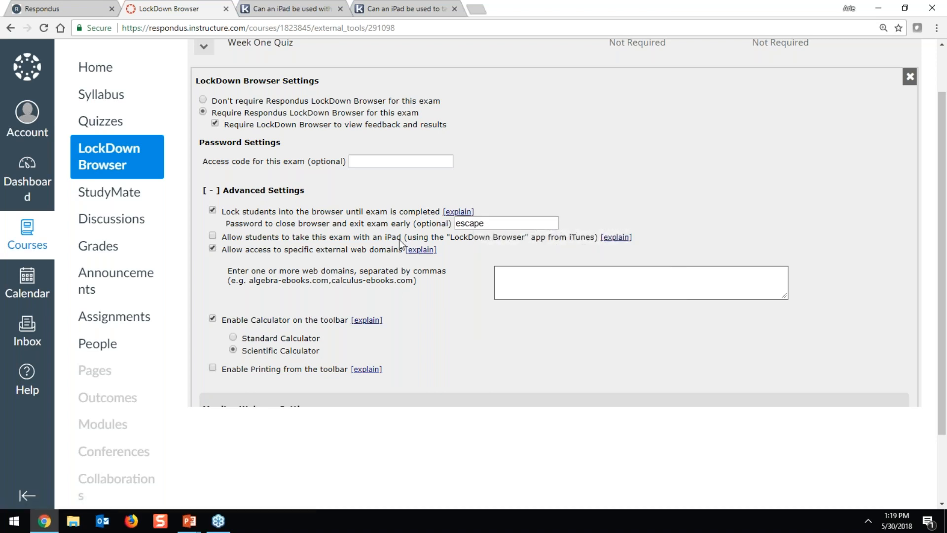
# Review the remaining advanced settings and keep Respondus Monitor not required
pyautogui.click(521, 282)
pyautogui.press('Tab')
pyautogui.press('Tab')
pyautogui.press('Tab')
pyautogui.press('Tab')
pyautogui.press('Tab')
pyautogui.press('Tab')
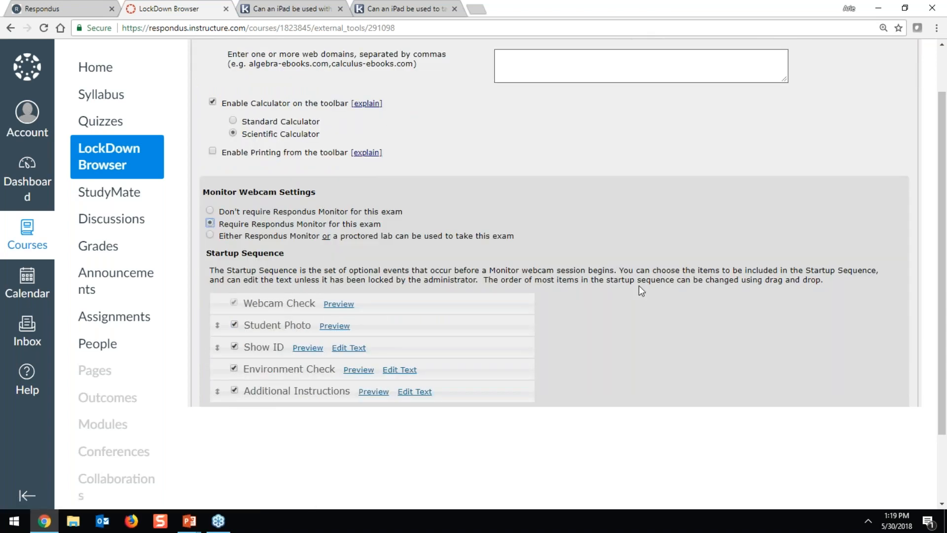
pyautogui.scroll(-2, 639, 287)
pyautogui.click(209, 123)
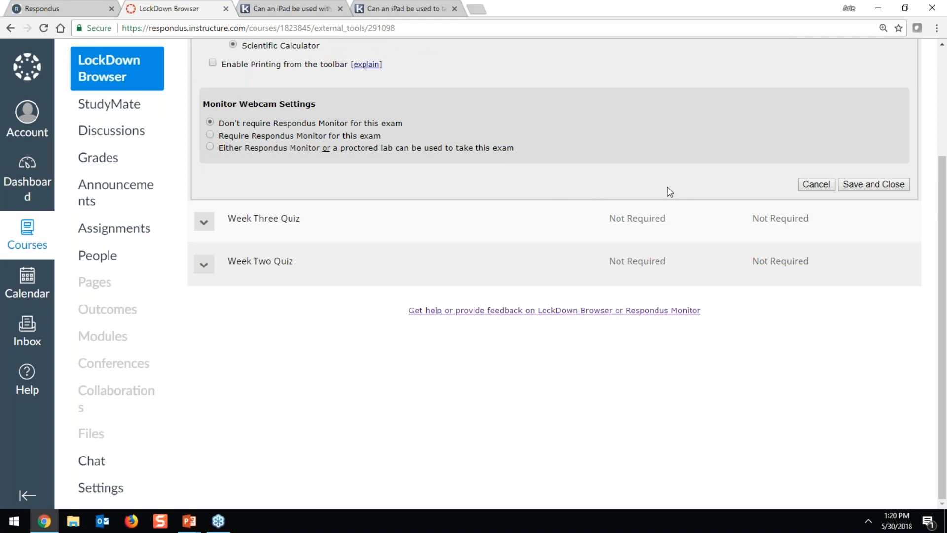
# Save and close the Week One Quiz LockDown Browser settings
pyautogui.click(848, 187)
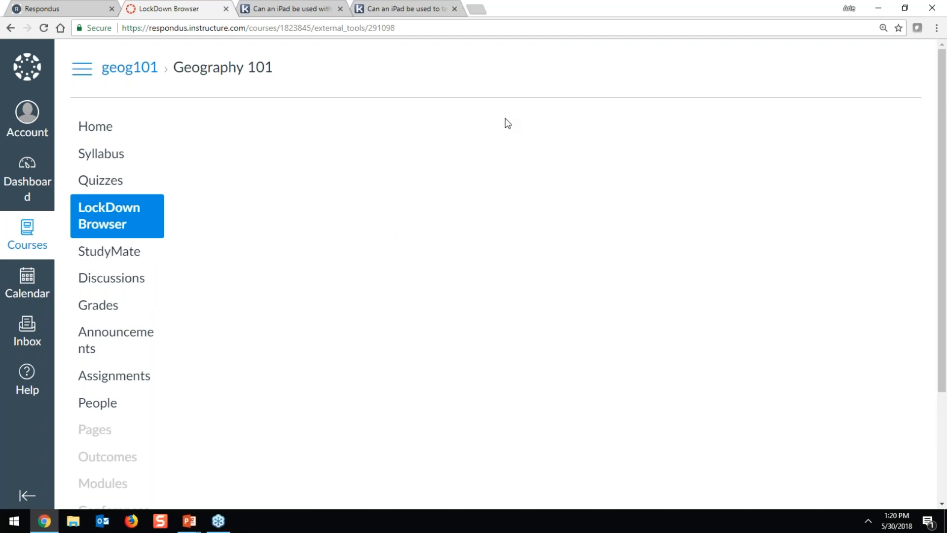
pyautogui.scroll(-3, 505, 120)
pyautogui.scroll(3, 240, 198)
# Reload the LockDown Browser dashboard and inspect the suffix added to the Week One Quiz title
pyautogui.click(124, 217)
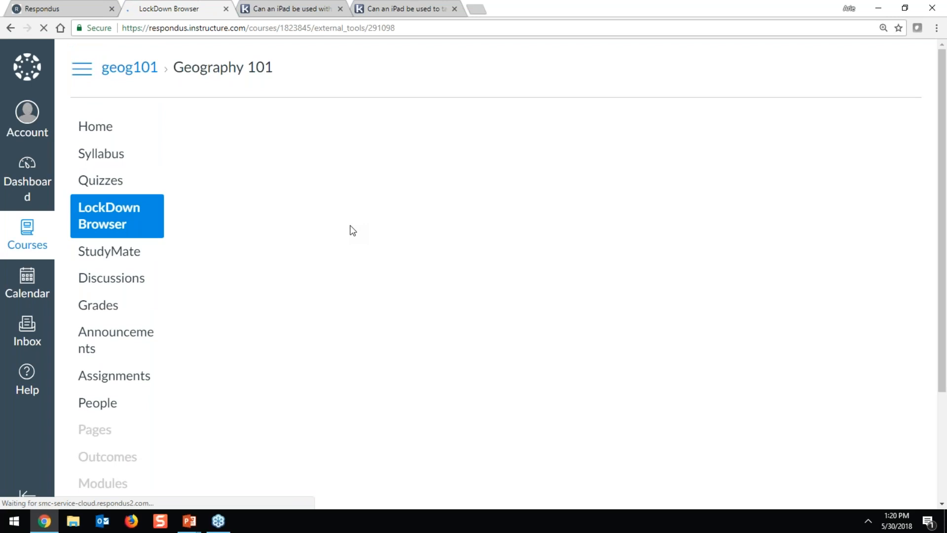
pyautogui.click(675, 452)
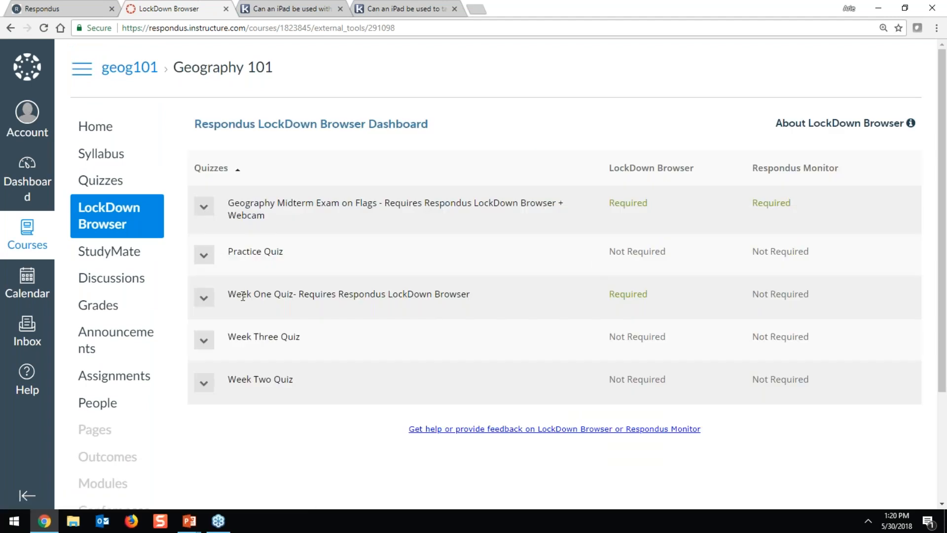
pyautogui.moveTo(315, 295); pyautogui.dragTo(332, 295)
pyautogui.moveTo(394, 291); pyautogui.dragTo(536, 294)
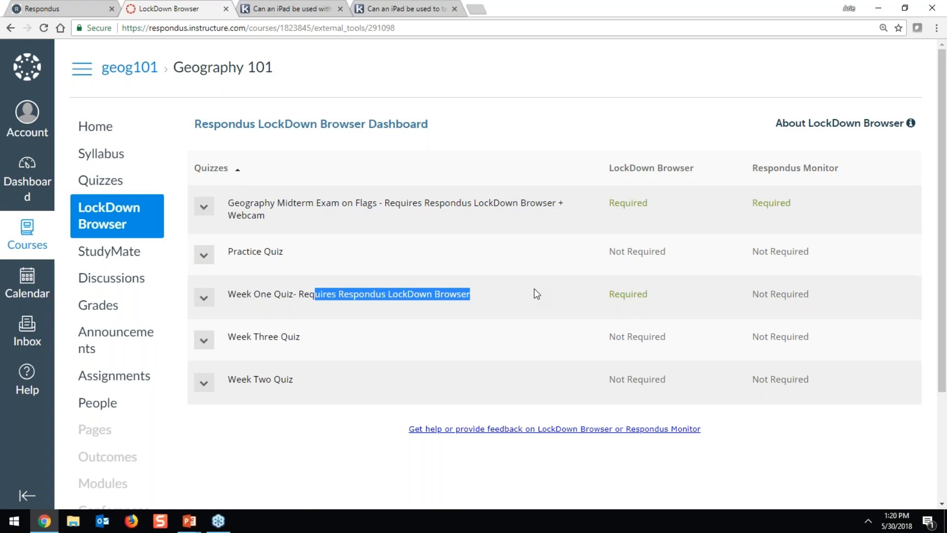
pyautogui.click(534, 289)
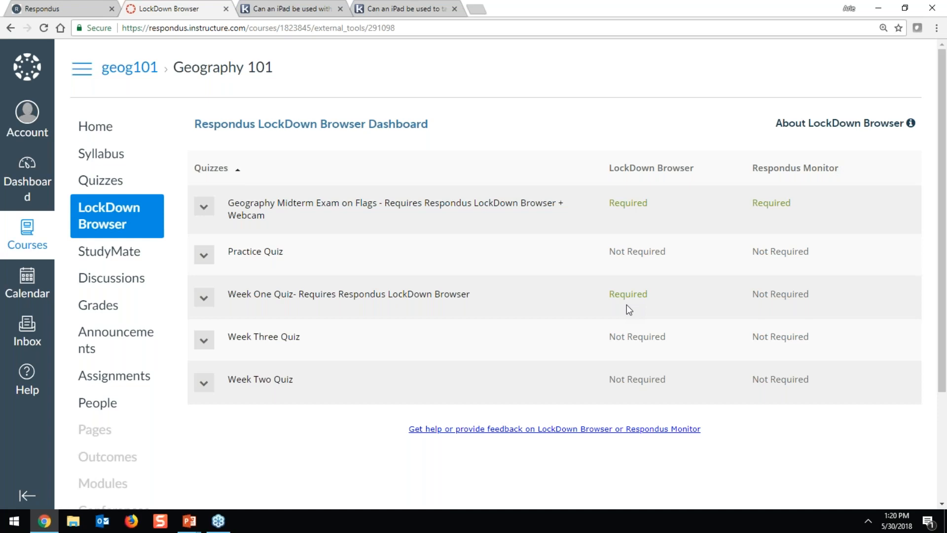
# Edit Week One Quiz from Quizzes, delete the appended title suffix, and save it
pyautogui.click(101, 180)
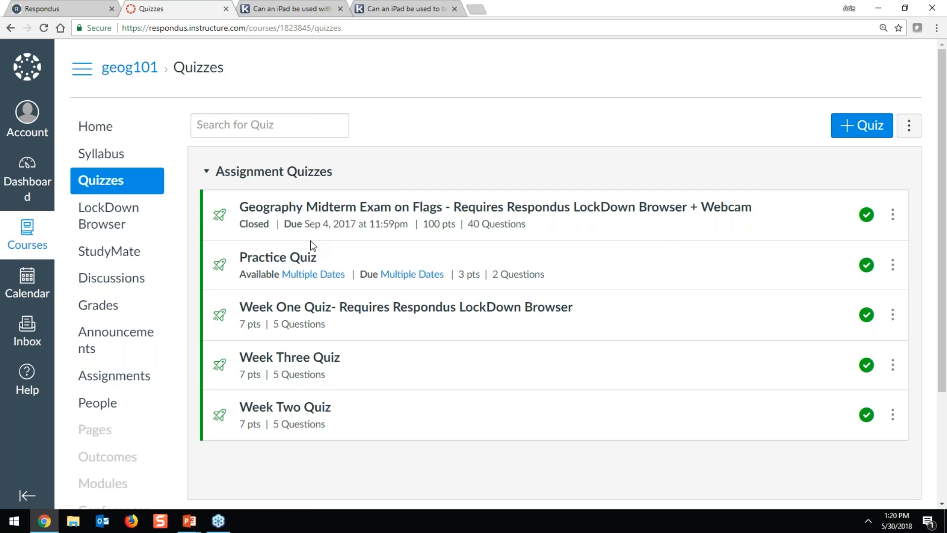
pyautogui.click(894, 317)
pyautogui.click(886, 353)
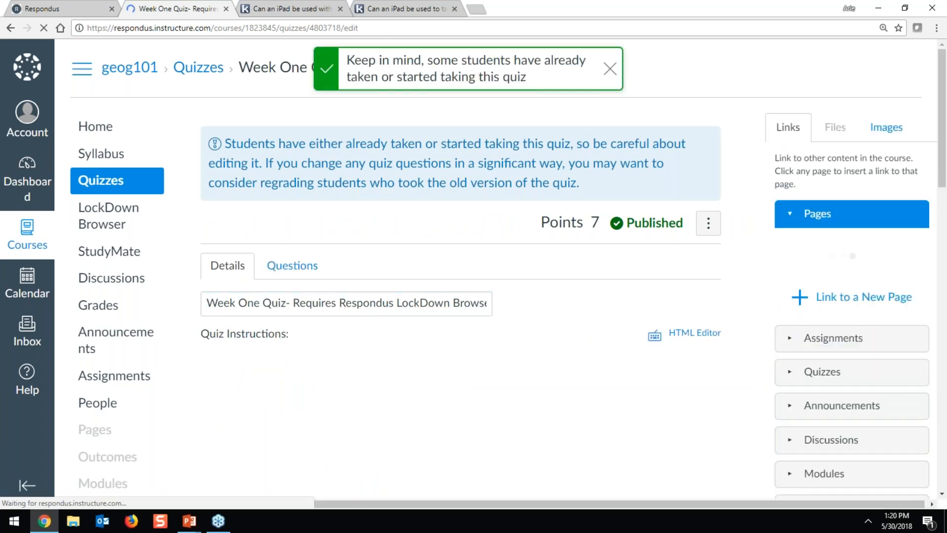
pyautogui.moveTo(286, 306); pyautogui.dragTo(535, 306)
pyautogui.press('BackSpace')
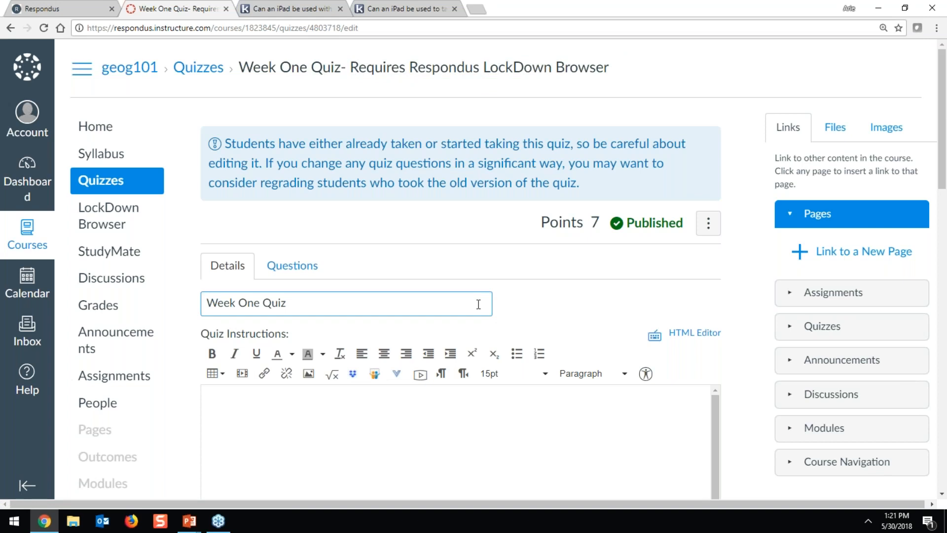
pyautogui.scroll(-15, 478, 304)
pyautogui.click(688, 454)
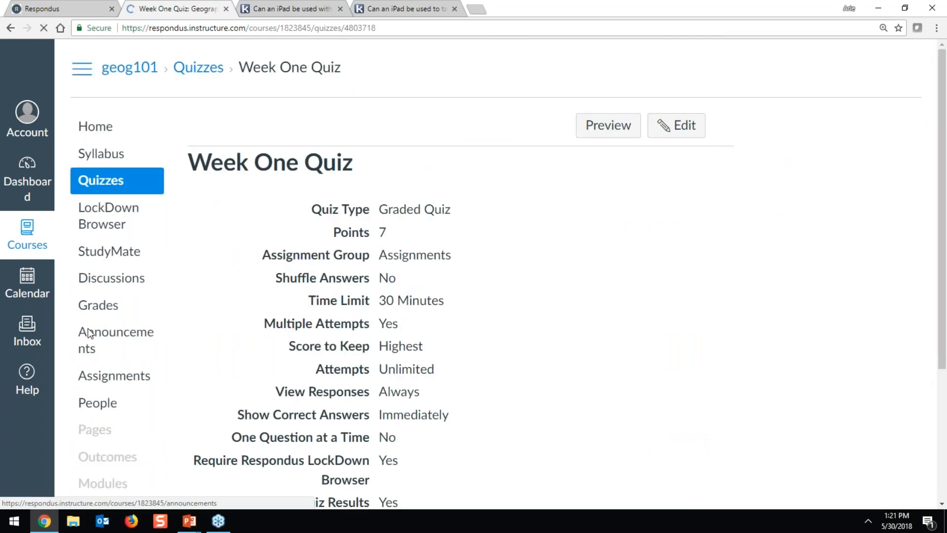
# Use Fix It on the LockDown Browser dashboard to resolve Week One Quiz's error
pyautogui.click(96, 212)
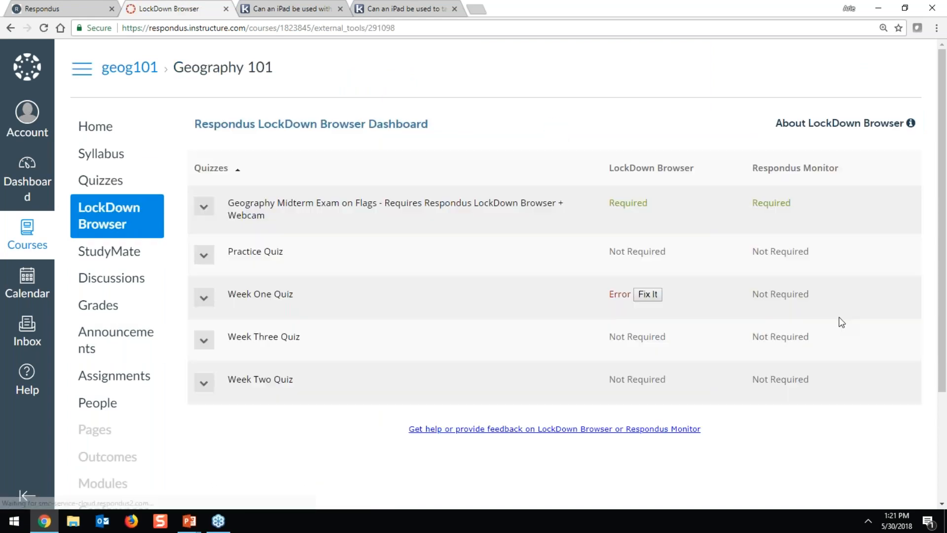
pyautogui.click(639, 297)
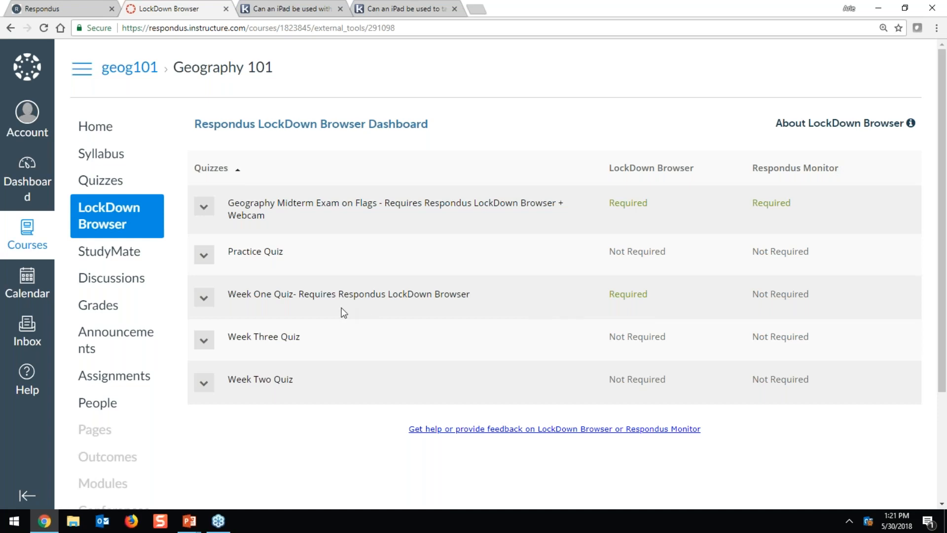
pyautogui.moveTo(292, 292); pyautogui.dragTo(478, 293)
pyautogui.click(478, 293)
# Return to the slideshow and advance to the Student Perspective: Windows & Mac slide
pyautogui.moveTo(189, 521)
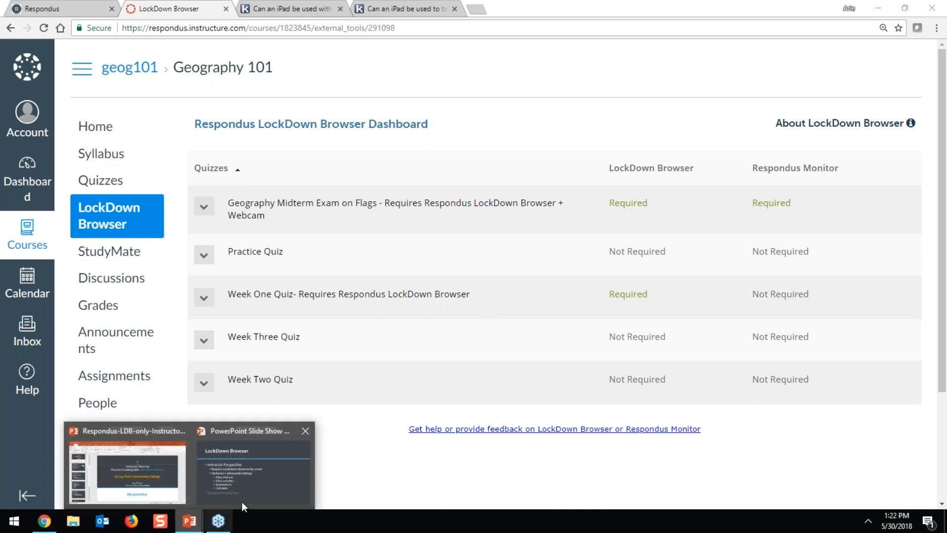
pyautogui.click(246, 471)
pyautogui.click(515, 451)
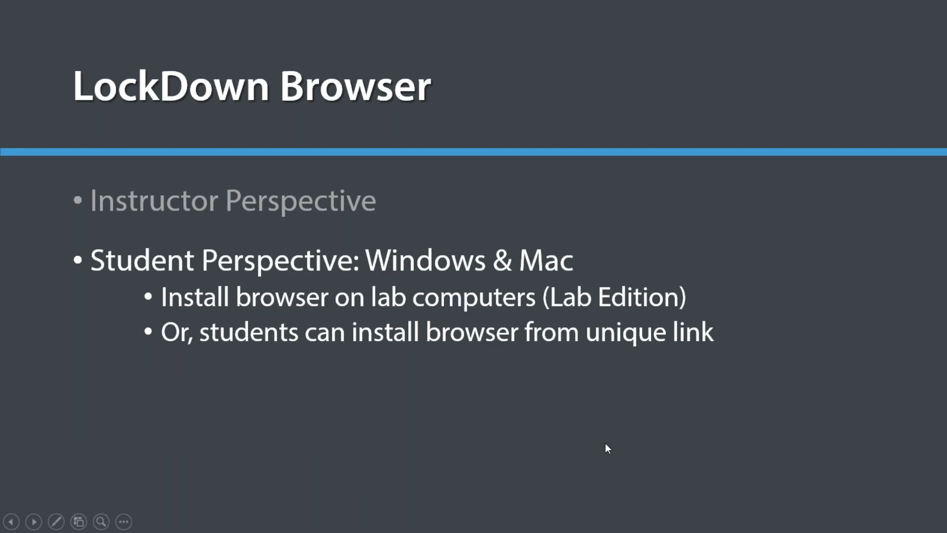
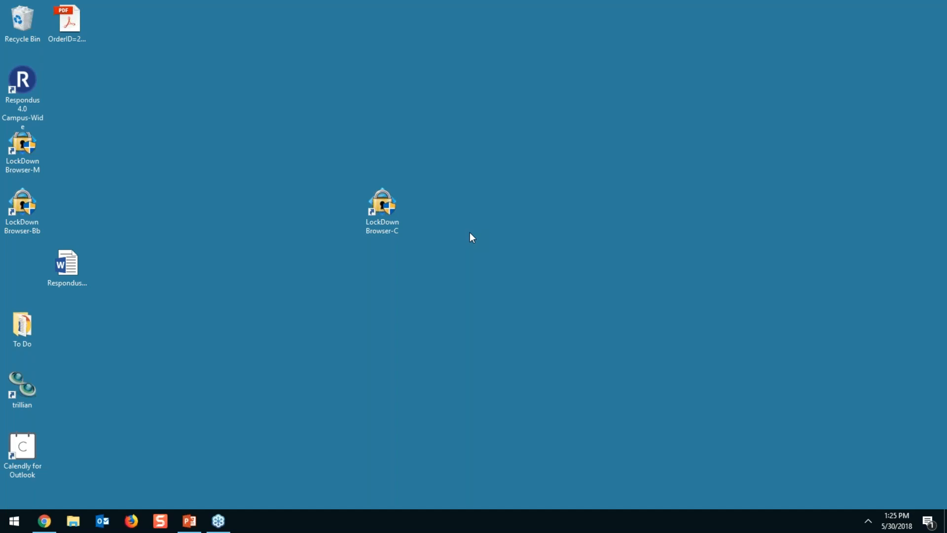
# Launch LockDown Browser-C from the desktop and allow it to close Trillian
pyautogui.doubleClick(383, 215)
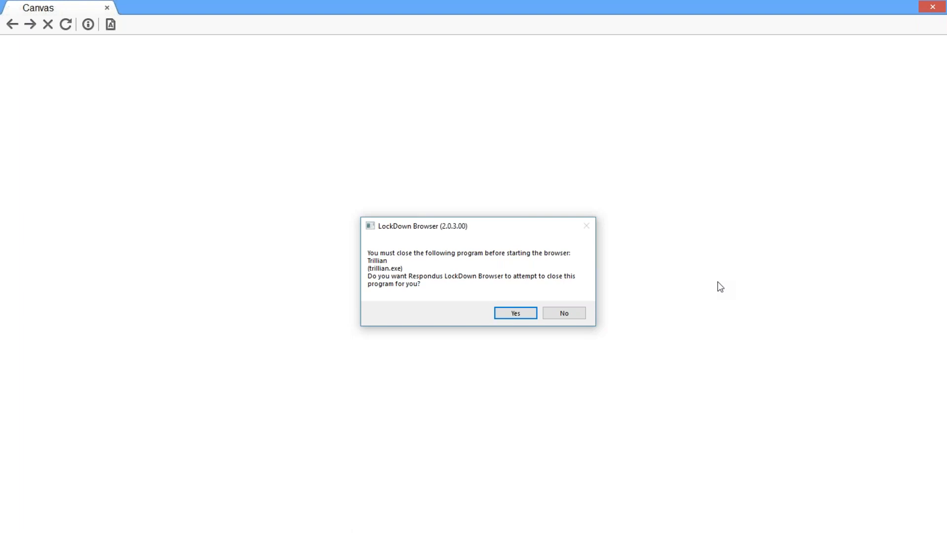
pyautogui.click(517, 316)
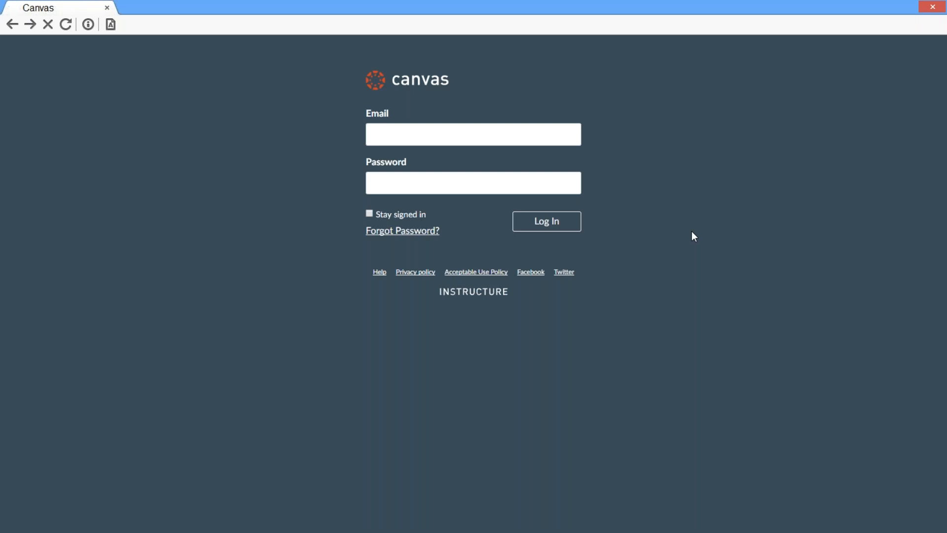
# Log in with the account e-mail and password, then open the Geography 101 Quizzes list
pyautogui.click(552, 138)
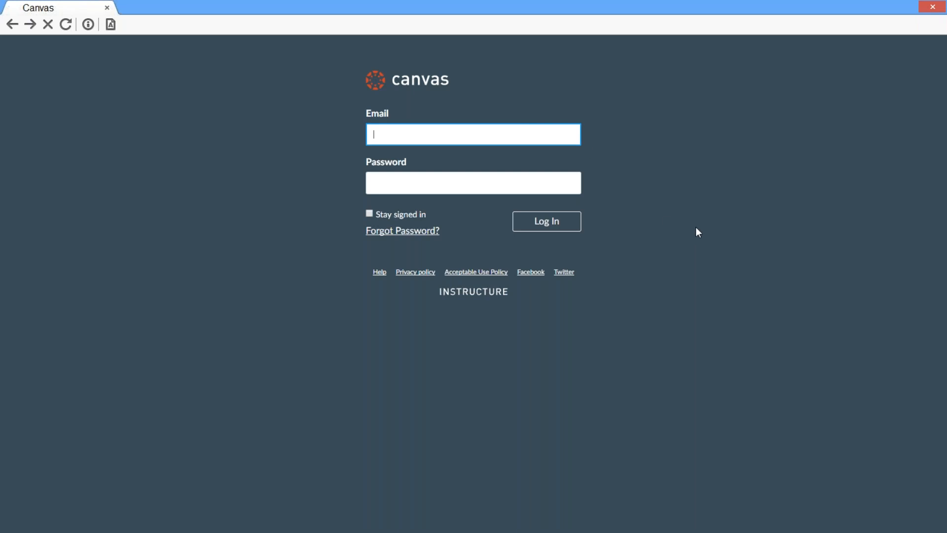
pyautogui.press('Tab')
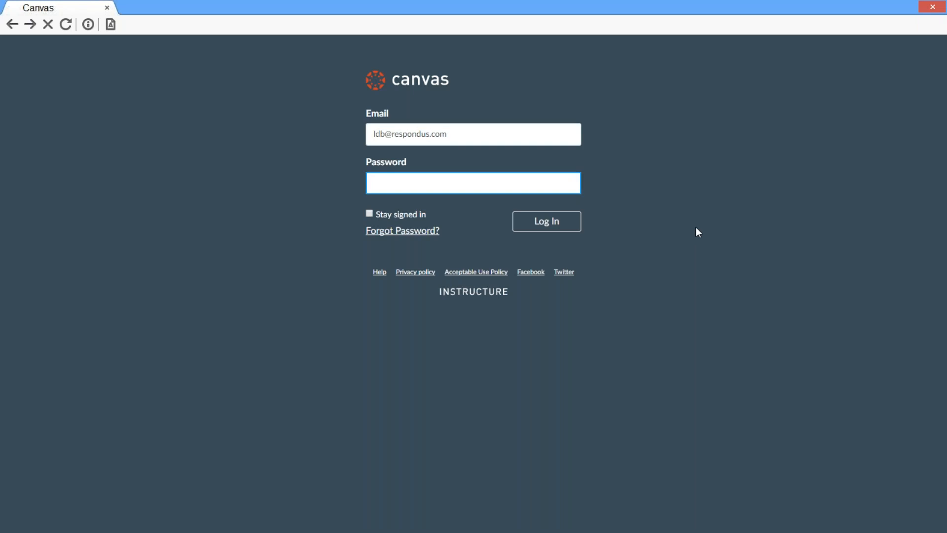
pyautogui.write('•••••••••')
pyautogui.click(539, 224)
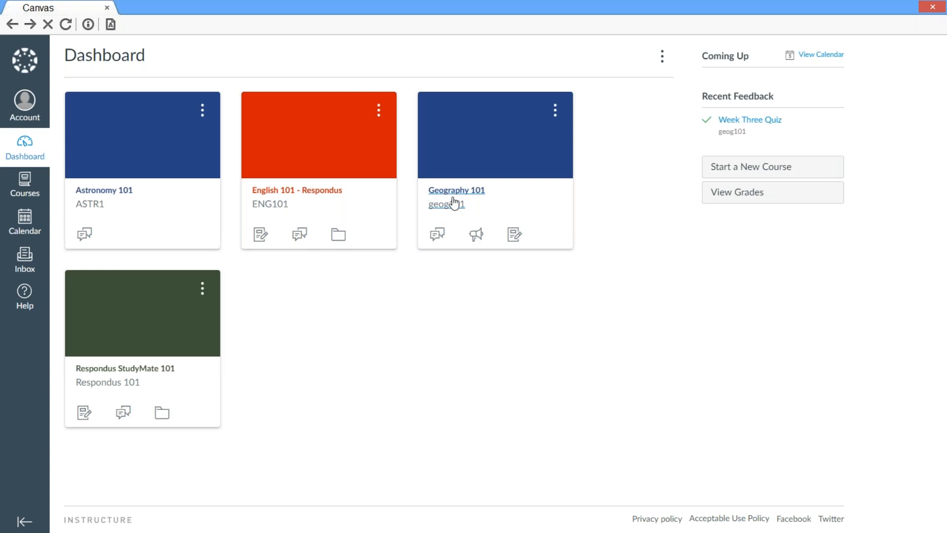
pyautogui.click(457, 190)
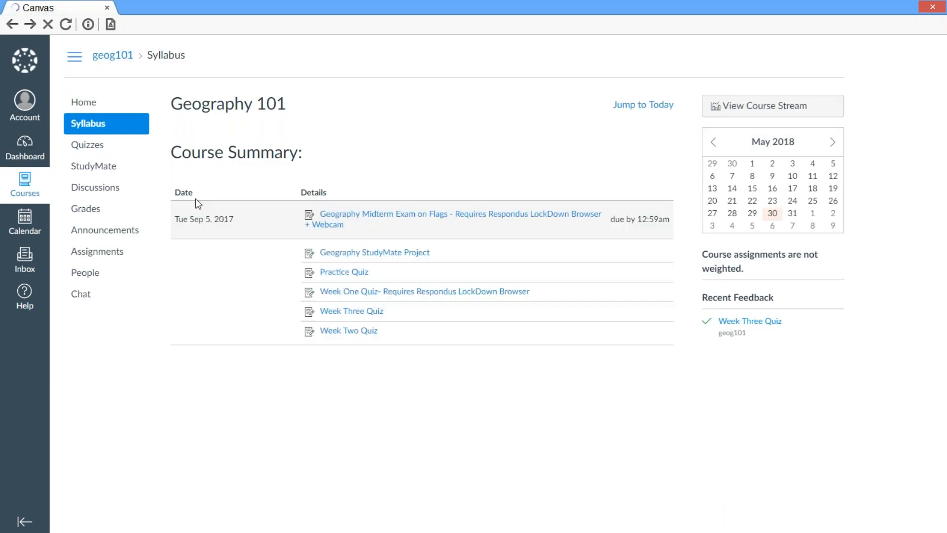
pyautogui.click(89, 148)
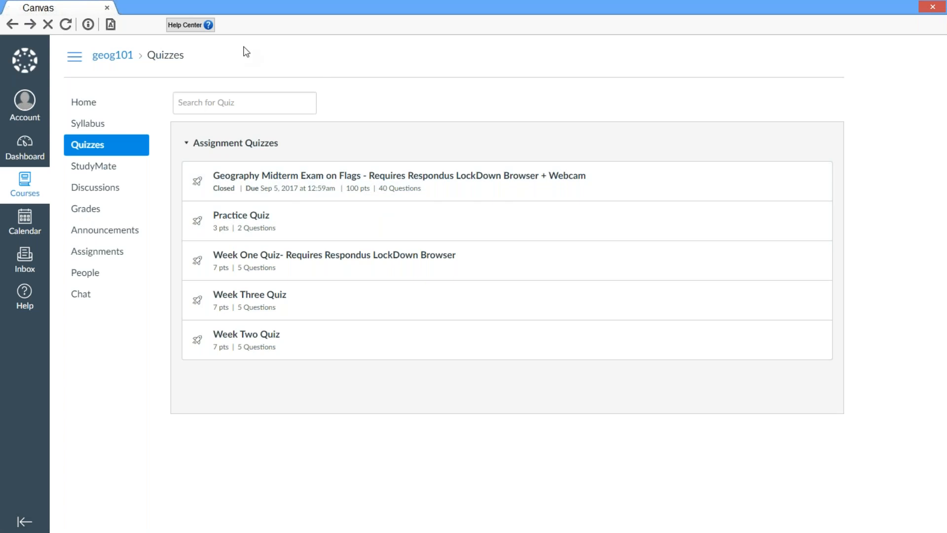
pyautogui.click(203, 30)
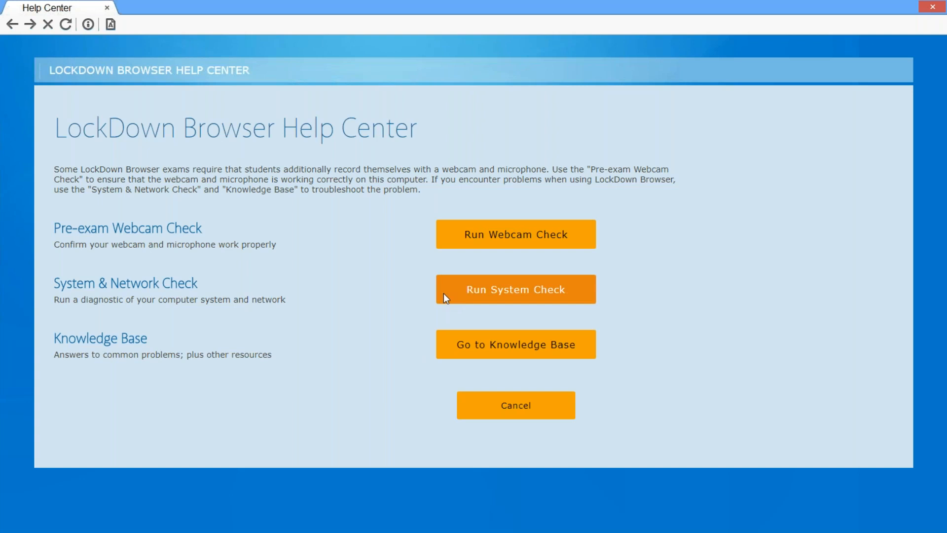
pyautogui.click(479, 403)
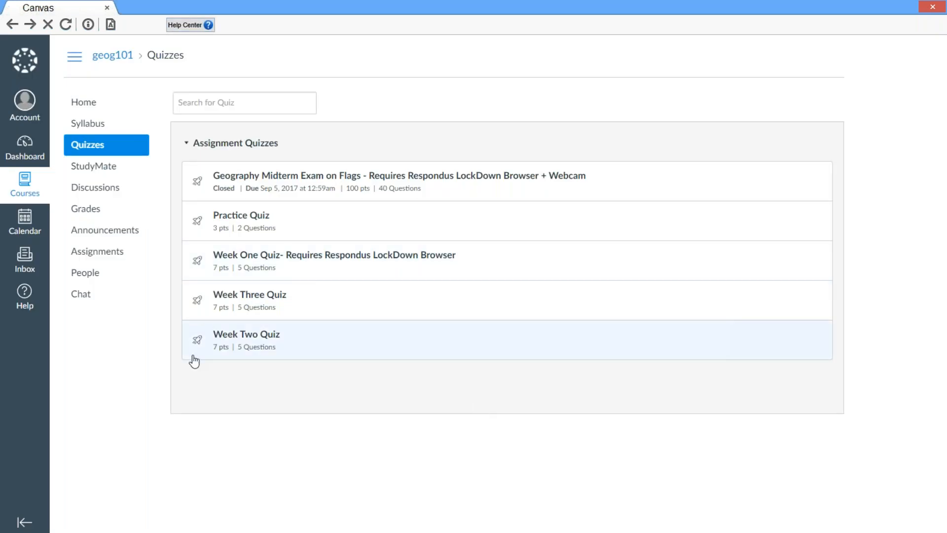
# Open Week One Quiz and begin an attempt
pyautogui.click(301, 257)
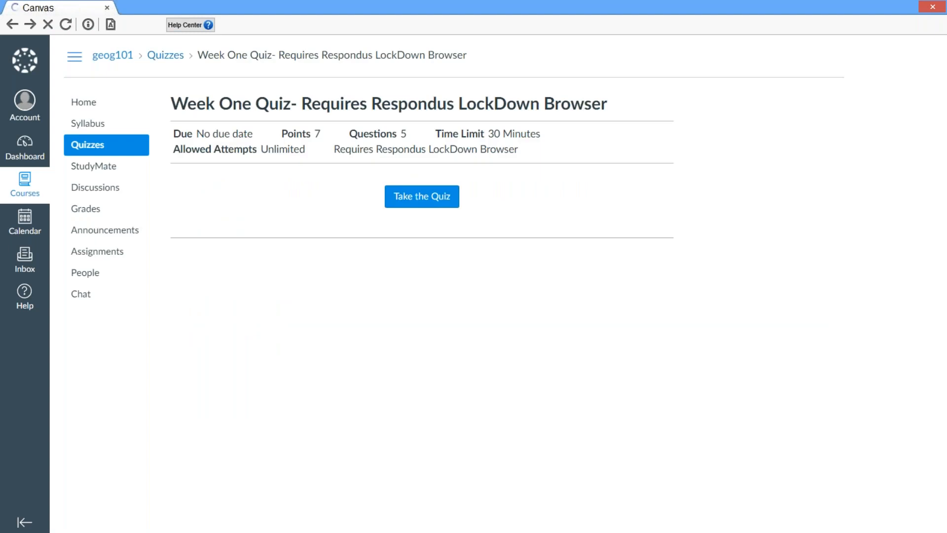
pyautogui.click(443, 205)
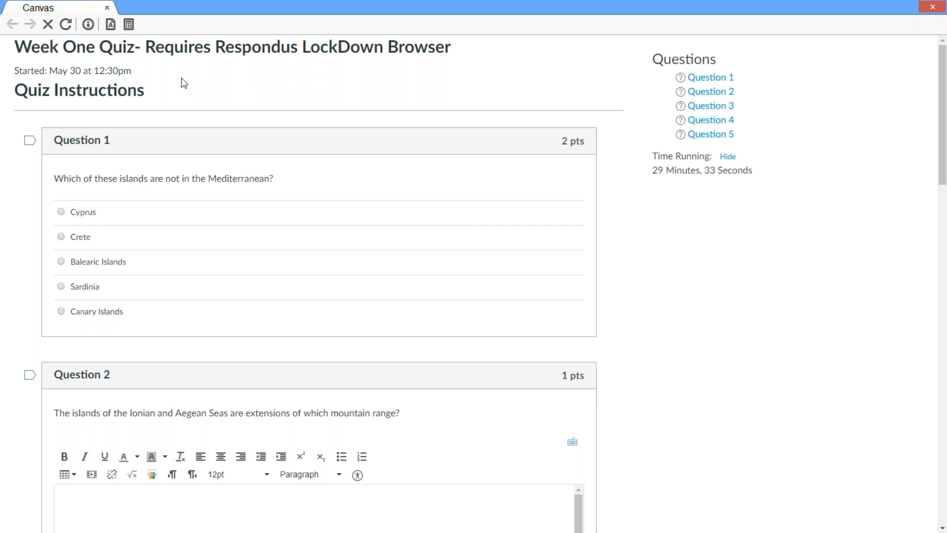
# Answer Question 1 with Canary Islands and Question 3 with Ireland
pyautogui.scroll(-1, 182, 109)
pyautogui.click(147, 254)
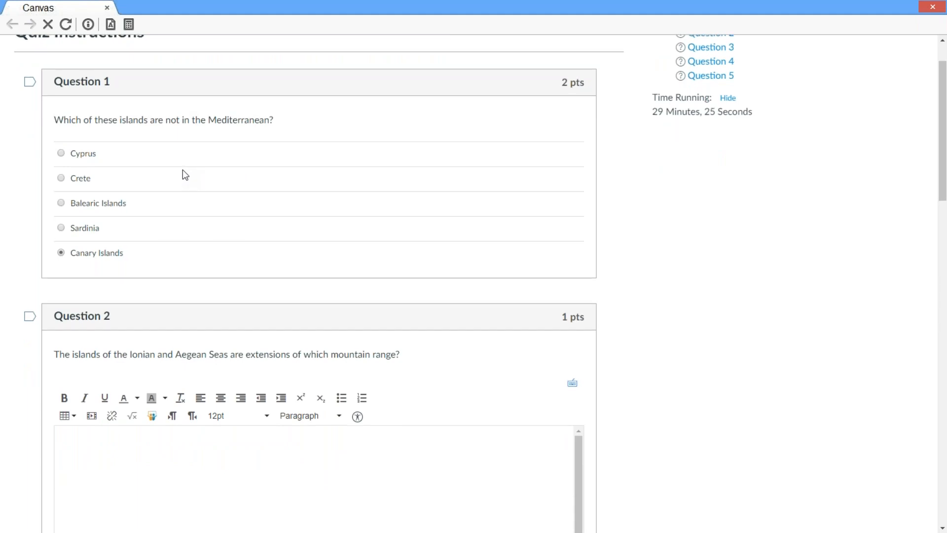
pyautogui.scroll(2, 185, 176)
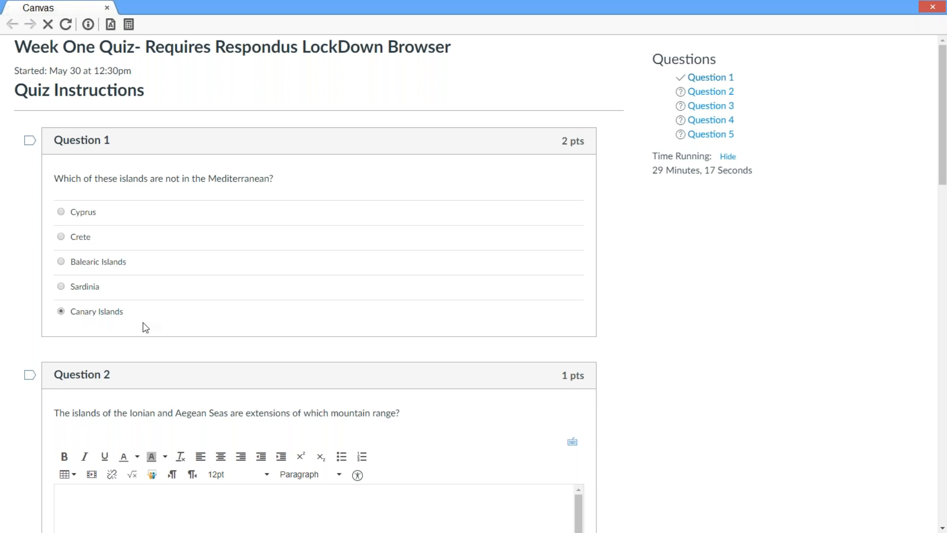
pyautogui.click(700, 106)
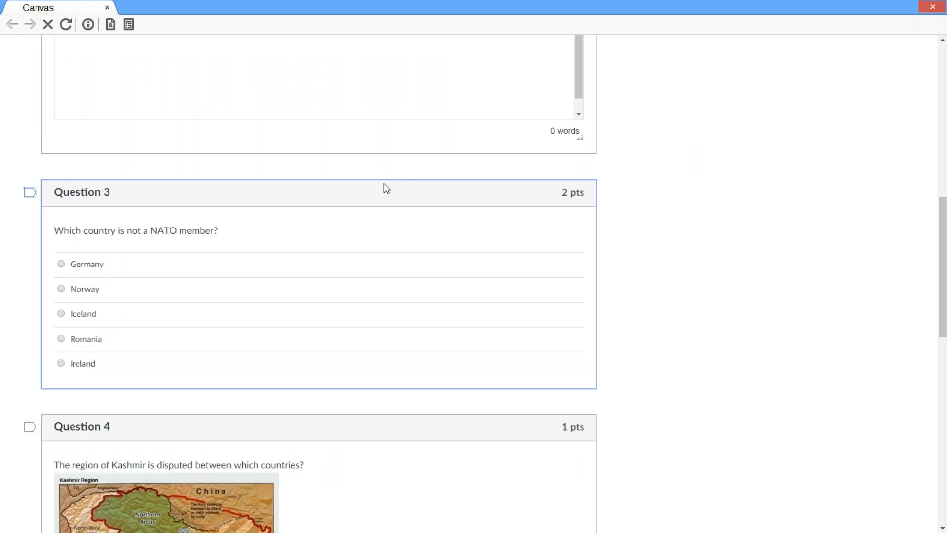
pyautogui.click(88, 371)
# Answer Question 2 with 'Pindus Range', formatted bold and italic
pyautogui.scroll(6, 88, 370)
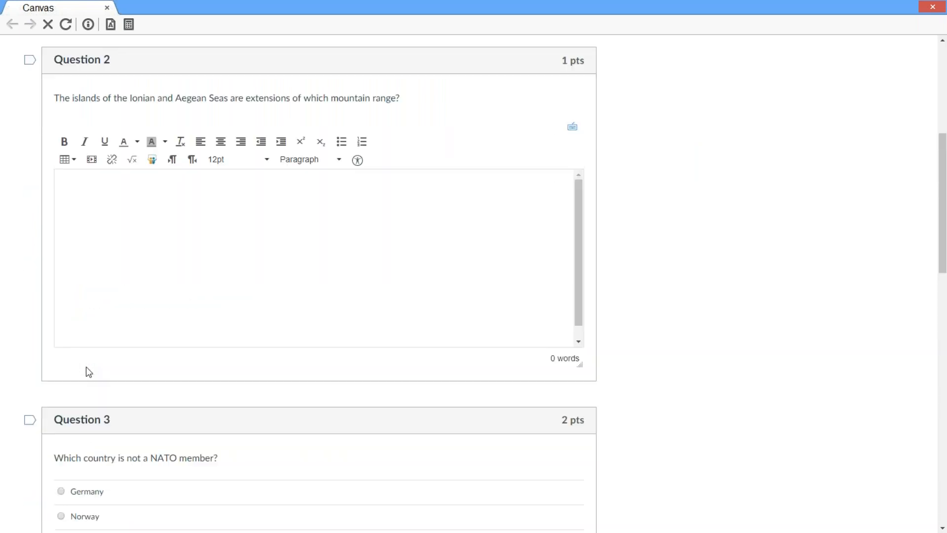
pyautogui.click(131, 228)
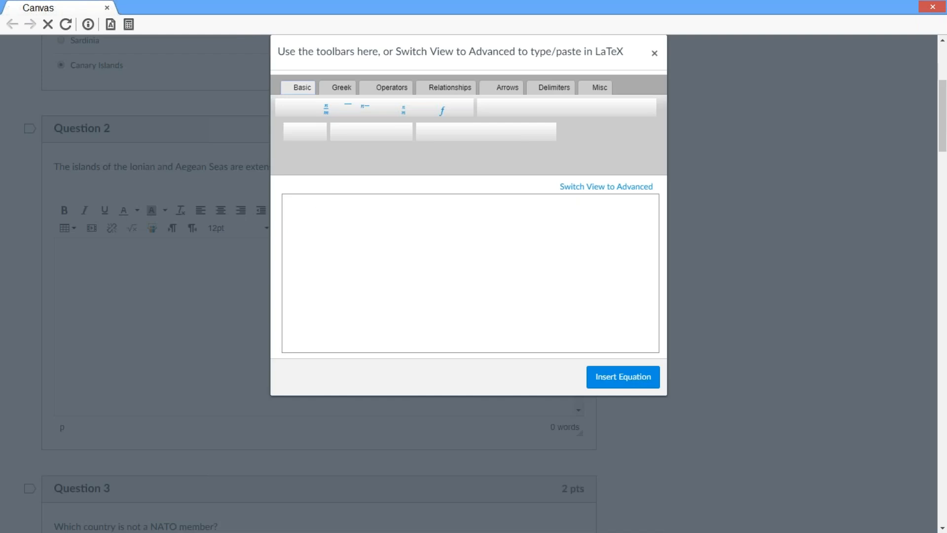
pyautogui.click(654, 54)
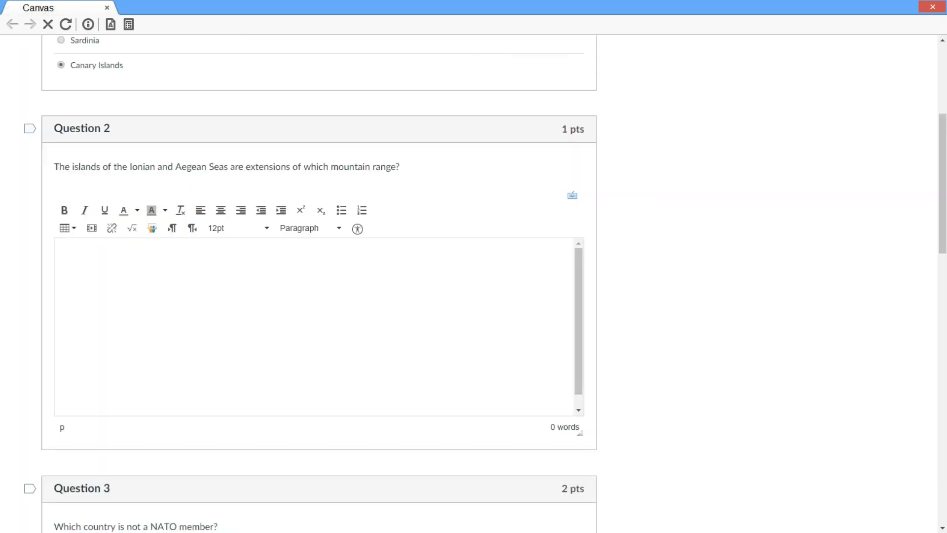
pyautogui.write('Pindus Range')
pyautogui.hotkey('ctrl', 'a')
pyautogui.click(85, 210)
pyautogui.click(65, 210)
pyautogui.click(185, 294)
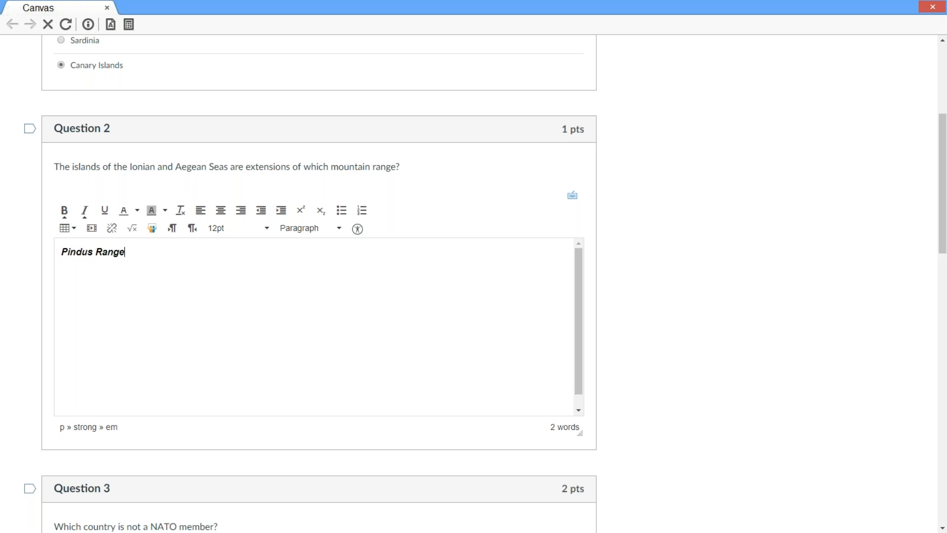
# Choose Pakistan, India and Afghanistan for Question 4 and East Timor for Question 5
pyautogui.scroll(-9, 316, 325)
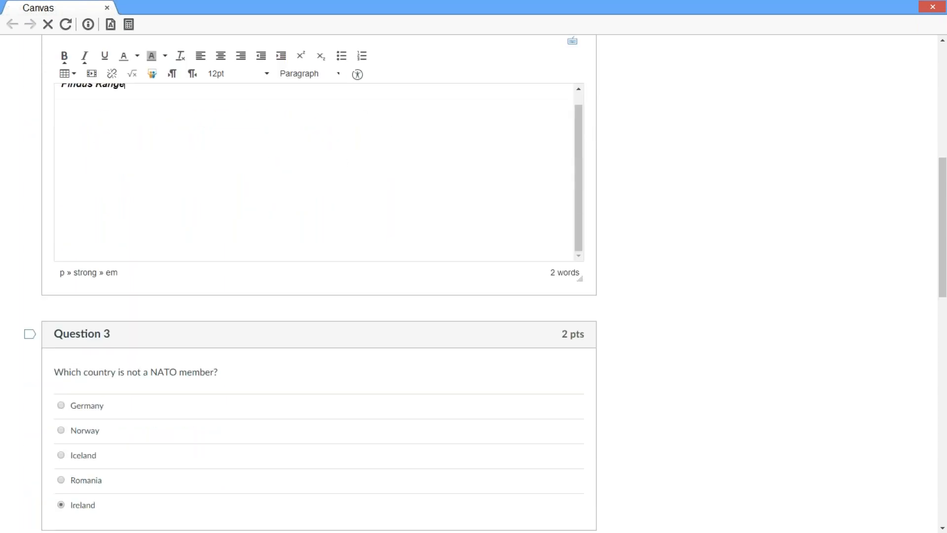
pyautogui.scroll(-5, 184, 294)
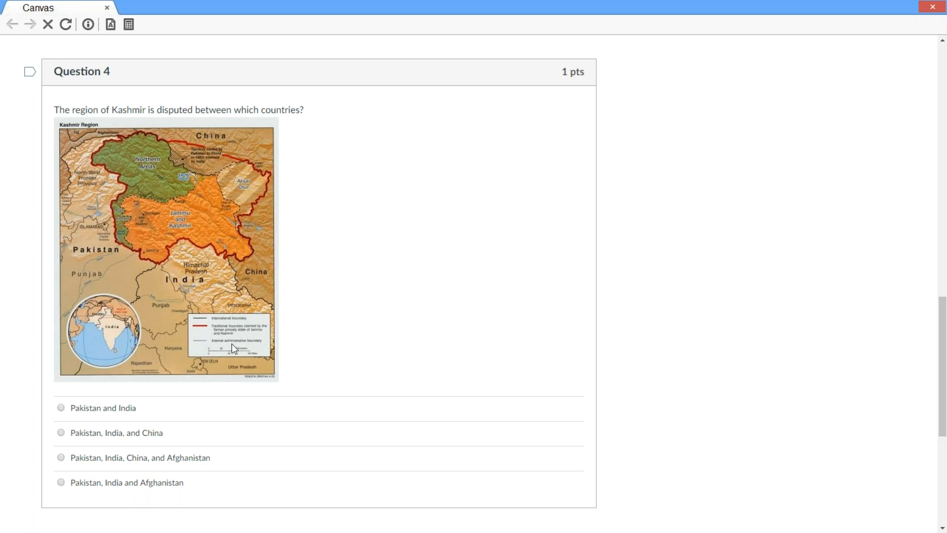
pyautogui.click(177, 483)
pyautogui.scroll(-6, 486, 392)
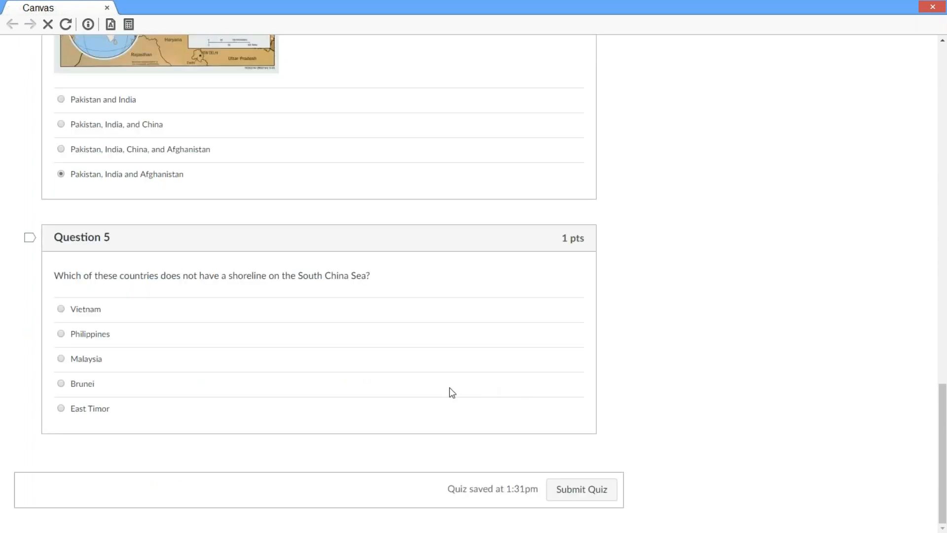
pyautogui.click(112, 412)
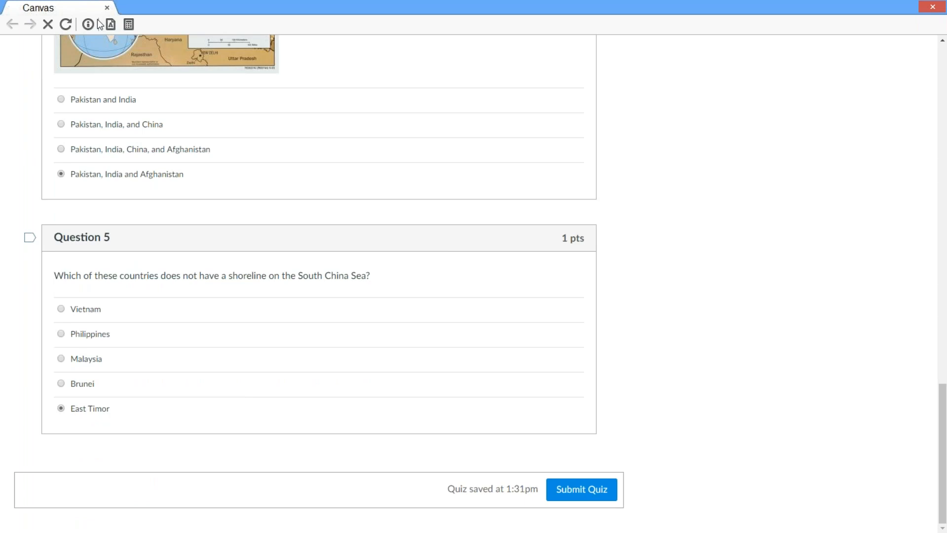
pyautogui.click(130, 24)
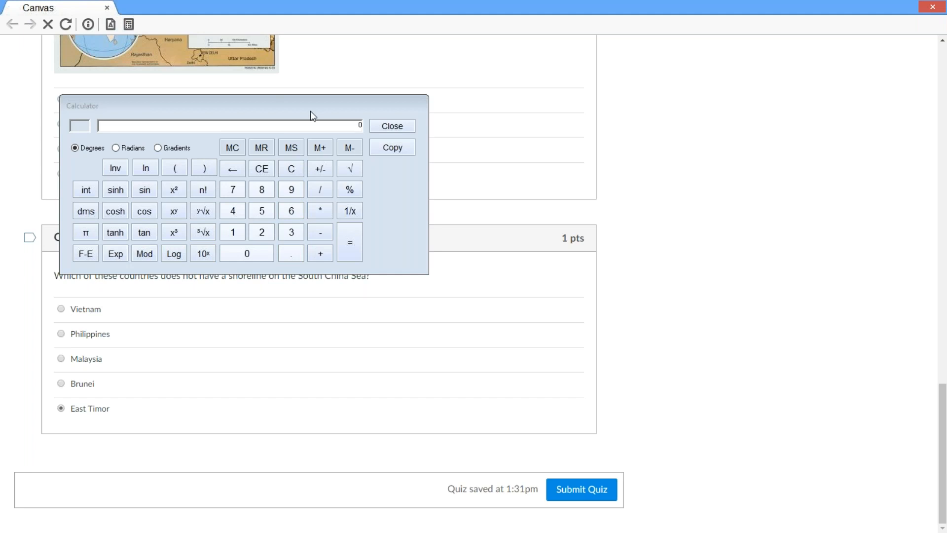
pyautogui.moveTo(302, 107); pyautogui.dragTo(430, 154)
pyautogui.click(555, 169)
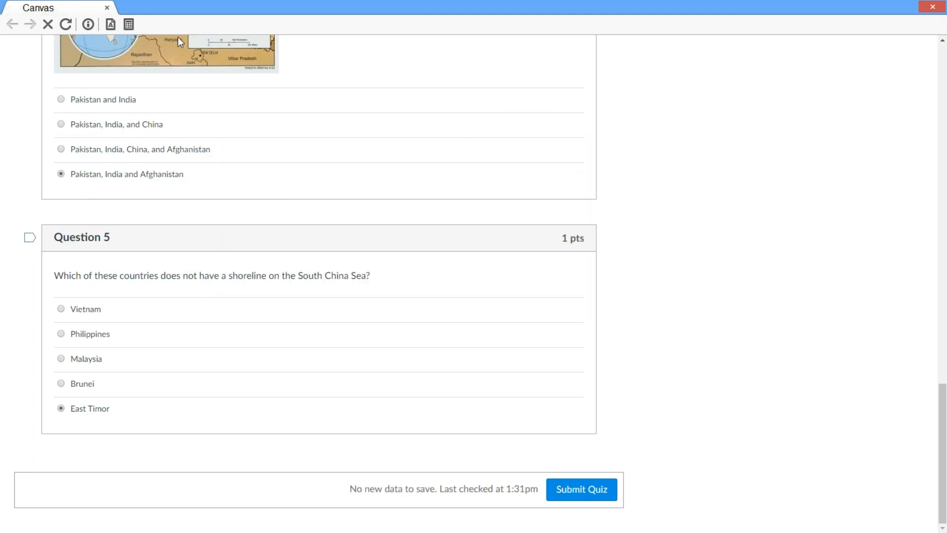
pyautogui.click(130, 24)
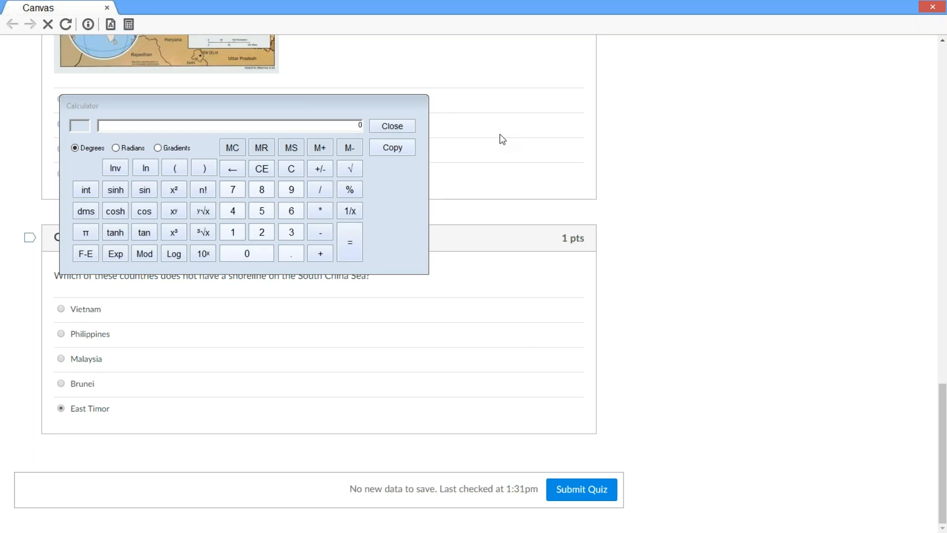
pyautogui.click(392, 127)
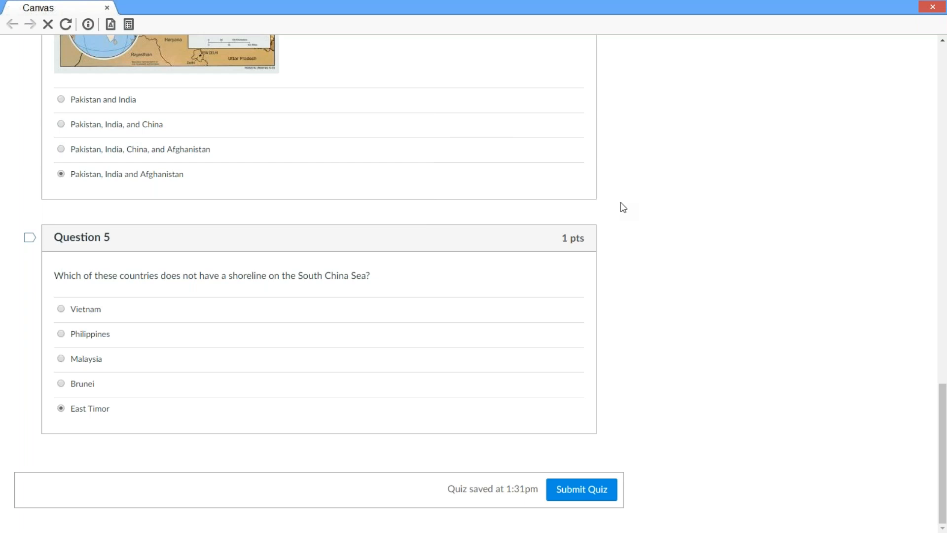
pyautogui.click(932, 6)
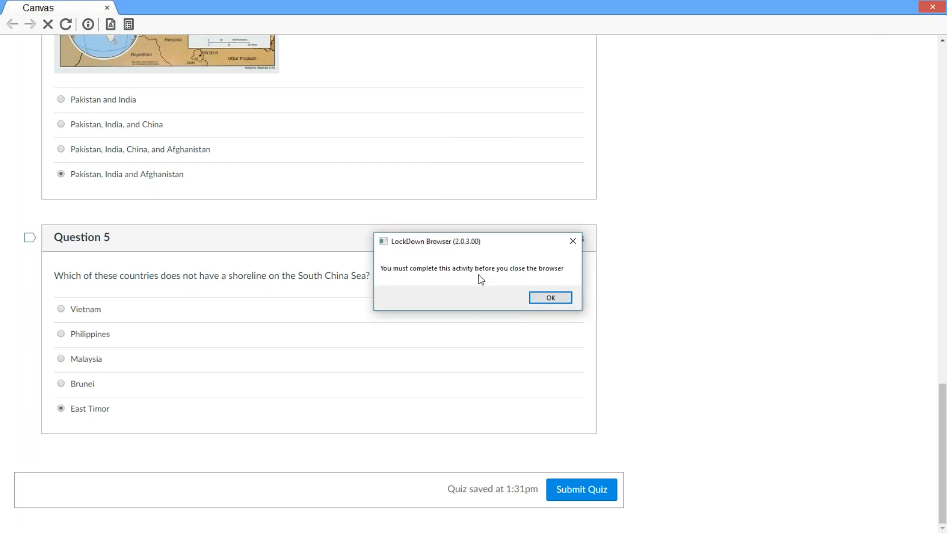
pyautogui.click(550, 298)
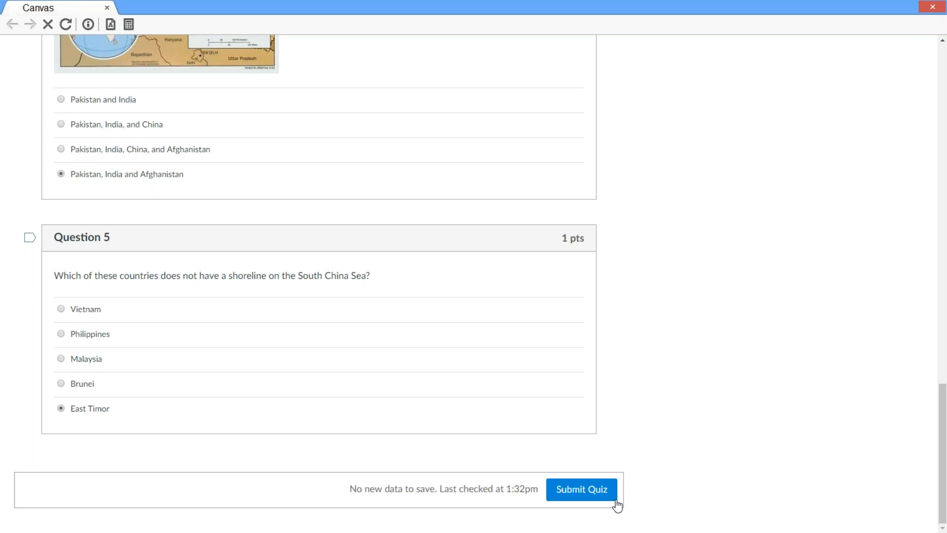
# Submit Week One Quiz, view the 5 out of 7 results, and exit LockDown Browser
pyautogui.scroll(8, 414, 437)
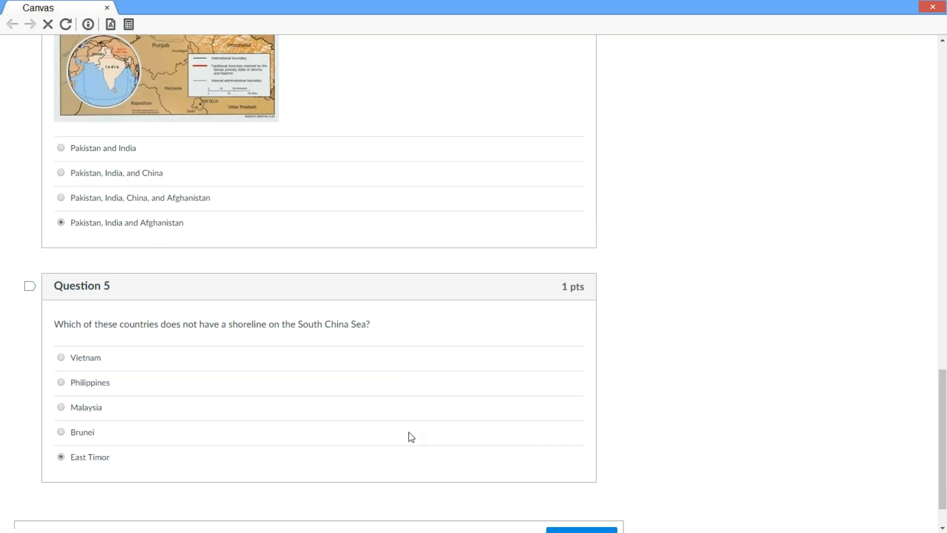
pyautogui.scroll(12, 411, 437)
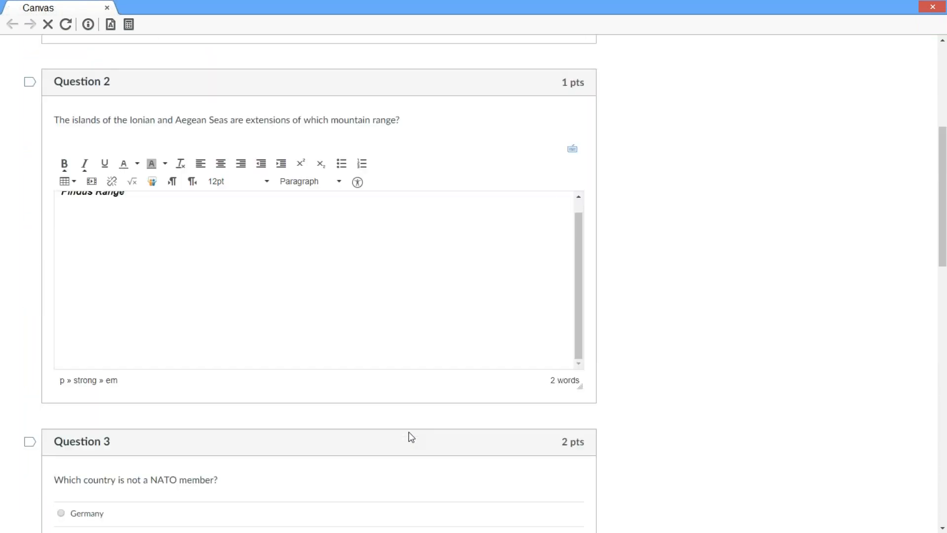
pyautogui.scroll(-20, 409, 434)
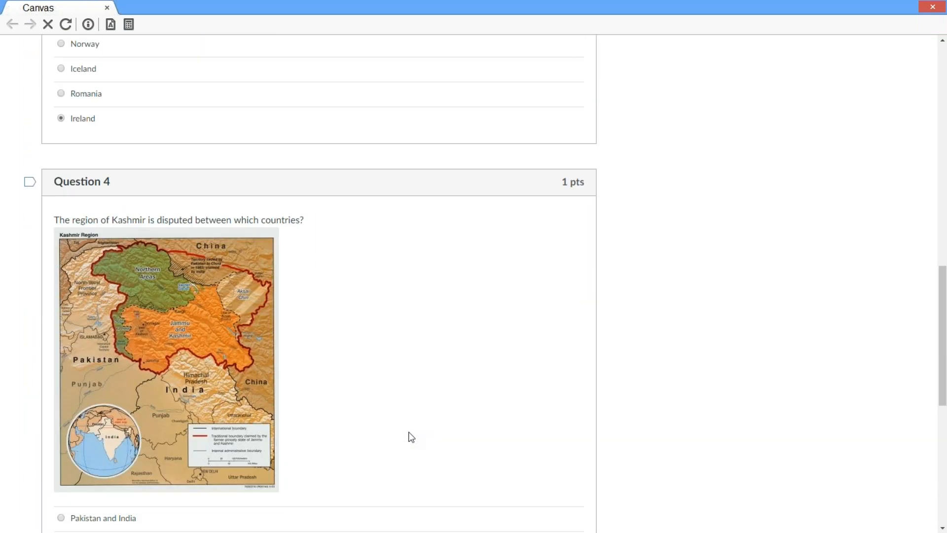
pyautogui.click(570, 491)
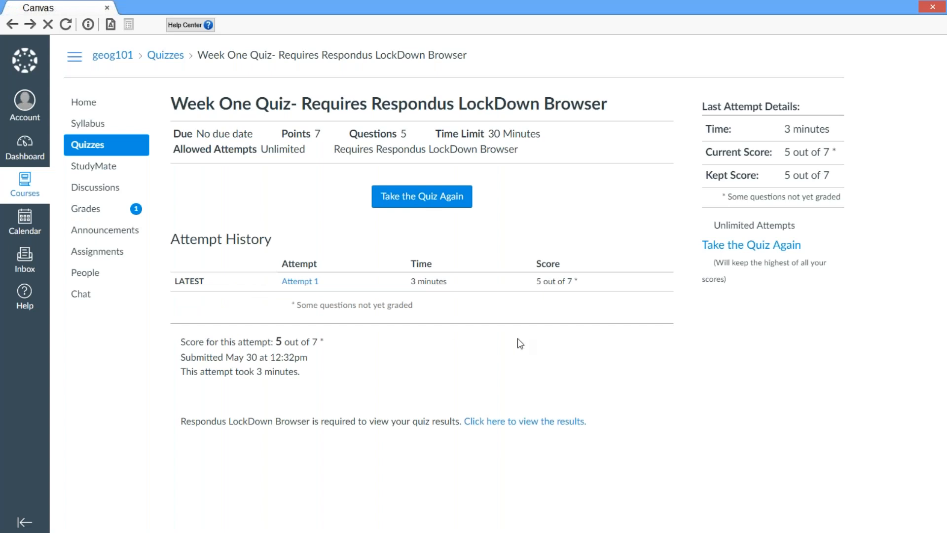
pyautogui.click(505, 423)
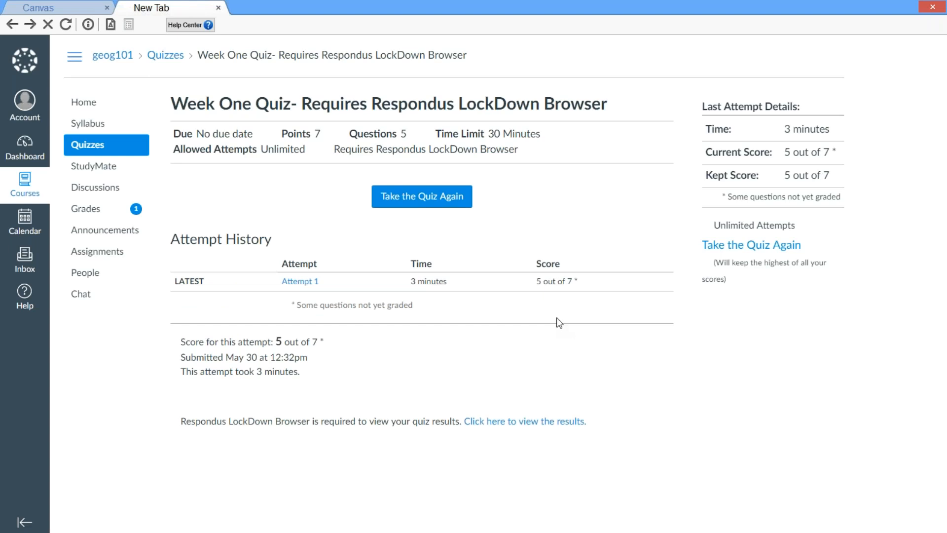
pyautogui.click(933, 7)
pyautogui.press('Return')
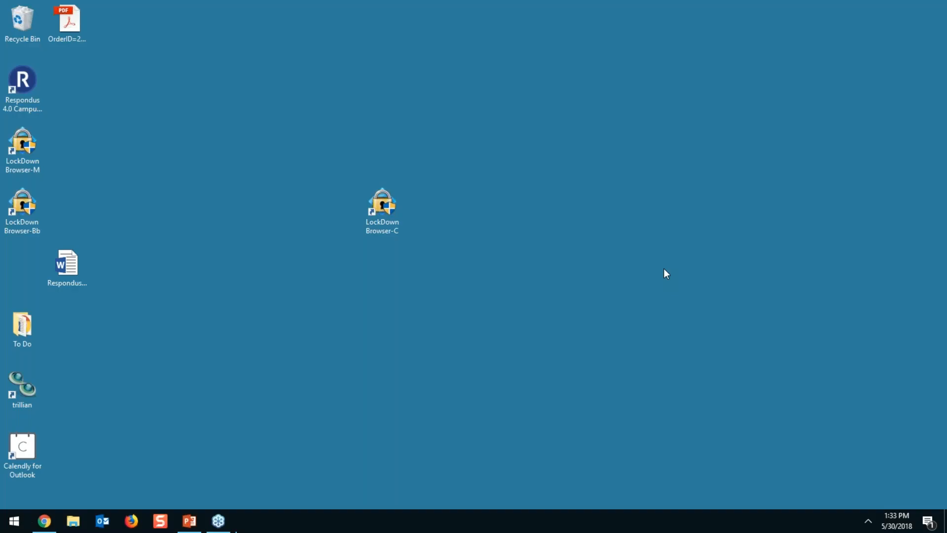